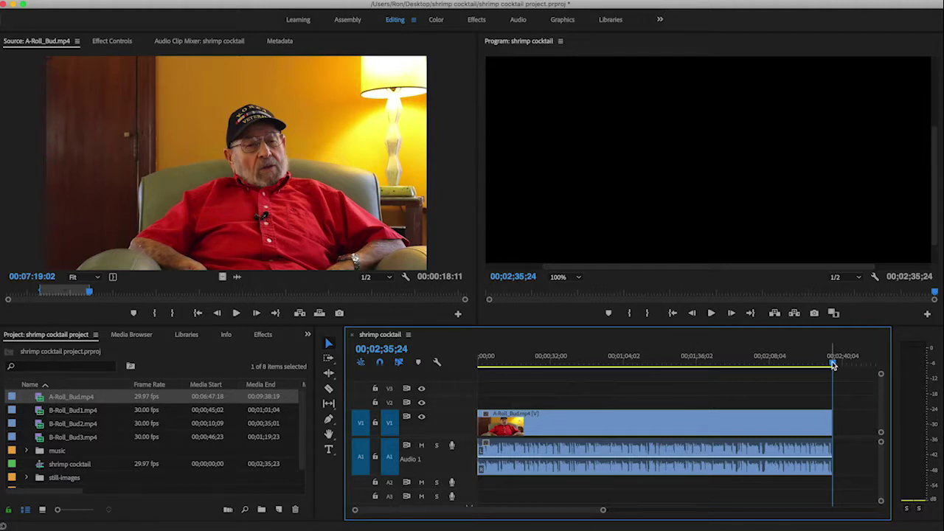
# Step: Scrub the interview playhead back from the sequence end to roughly the one-minute mark
pyautogui.moveTo(832, 364); pyautogui.dragTo(606, 363)
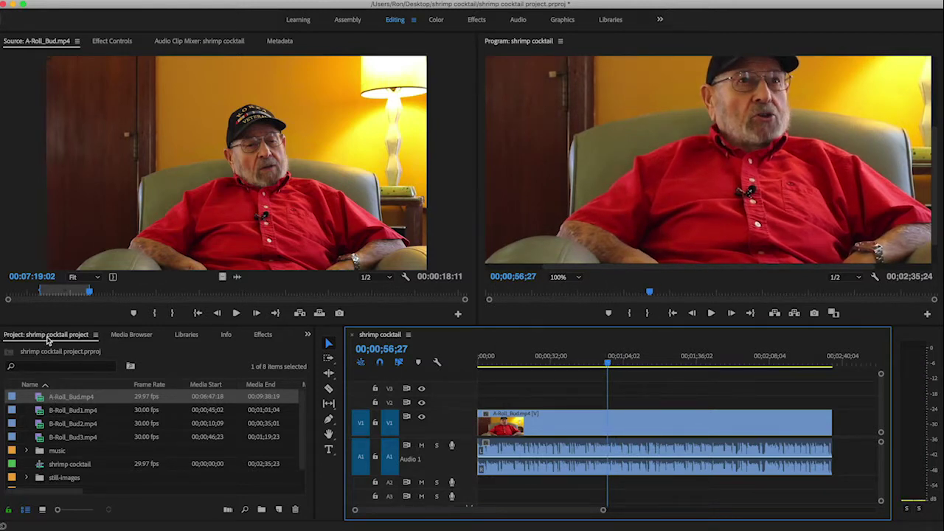
# Step: Open the 16-second B-Roll_Bud1.mp4 close-up in the Source Monitor
pyautogui.click(39, 414)
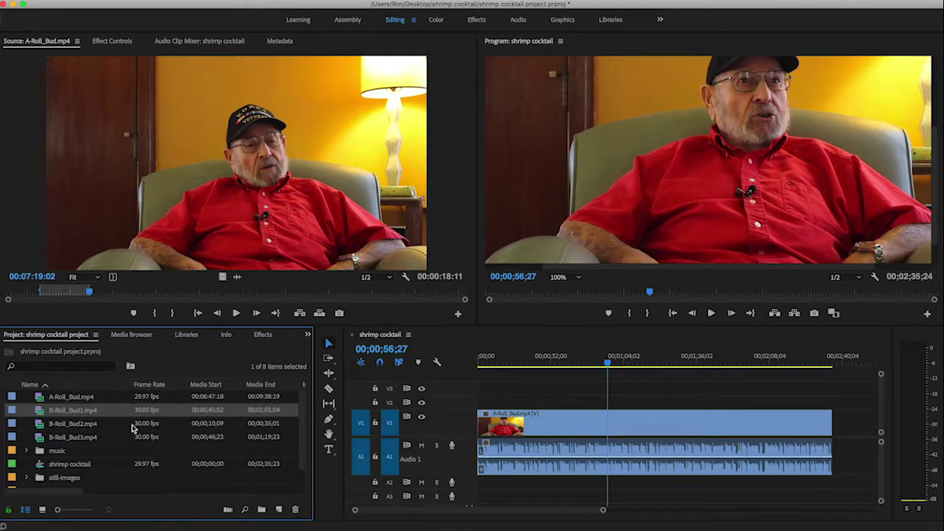
pyautogui.doubleClick(39, 414)
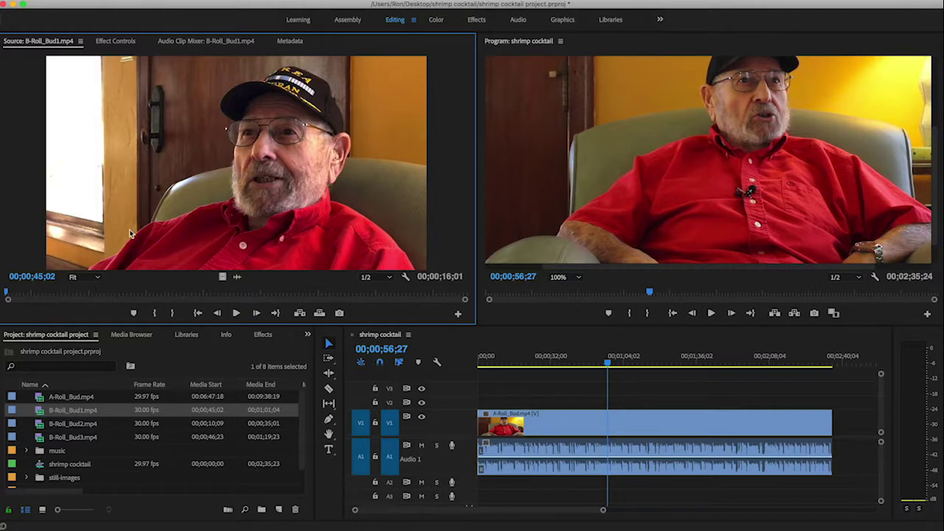
# Step: Preview the B-Roll_Bud1 close-up twice, leaving it cued at 00;00;47;12
pyautogui.press('space')
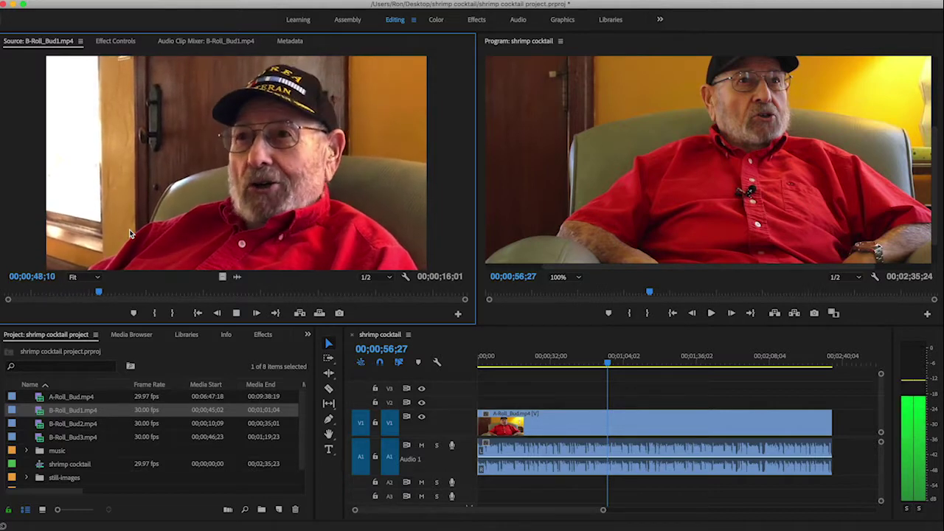
pyautogui.press('space')
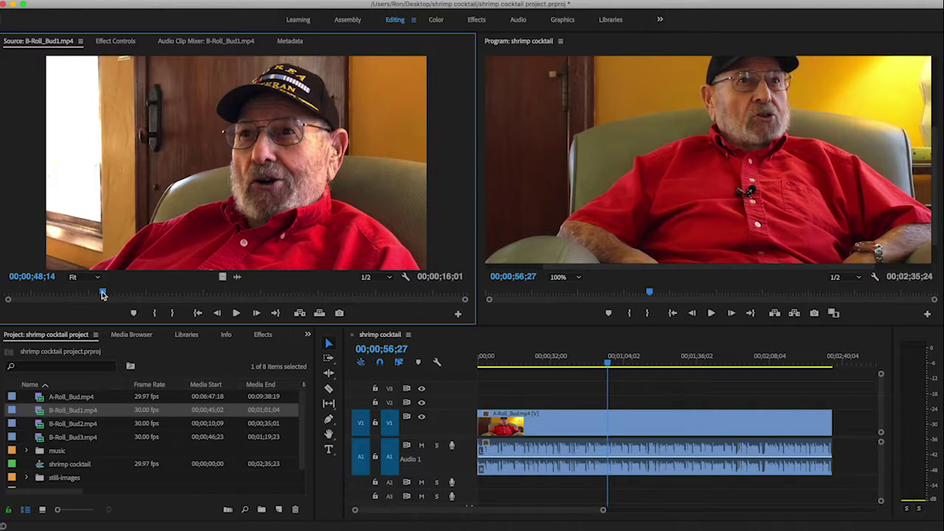
pyautogui.moveTo(94, 293); pyautogui.dragTo(6, 293)
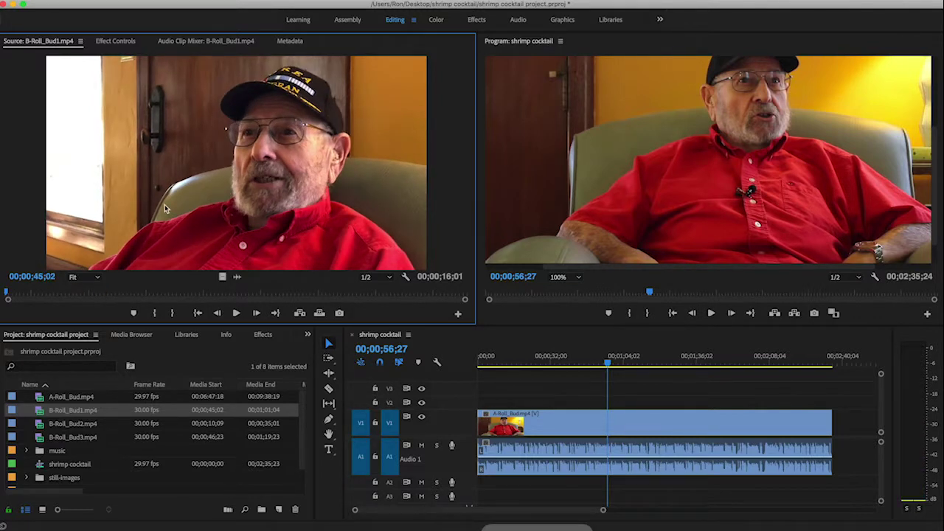
pyautogui.press('space')
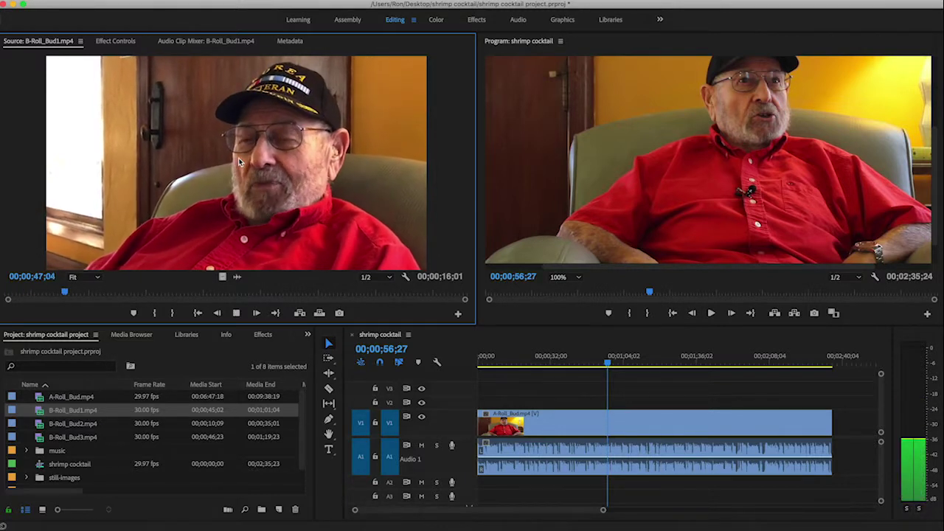
pyautogui.press('space')
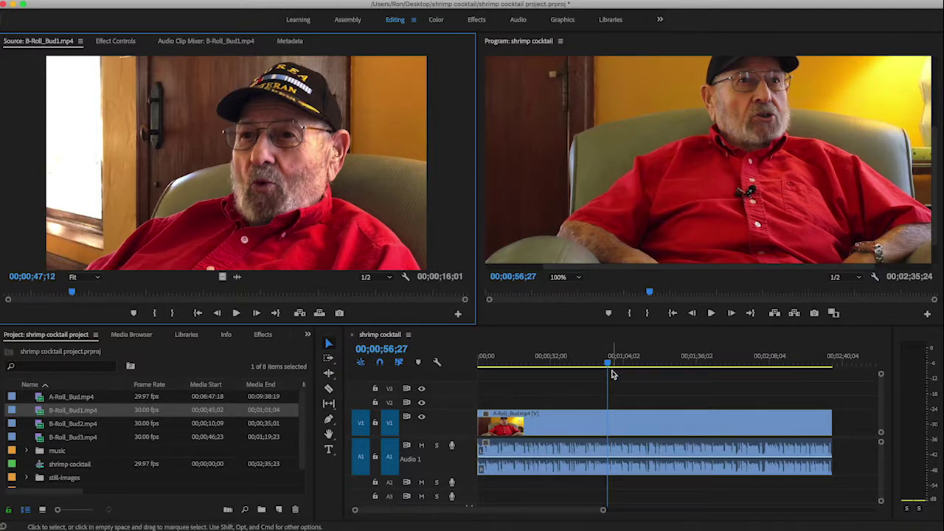
# Step: Play the interview from about 42 seconds to near 00;00;59;17
pyautogui.click(575, 352)
pyautogui.press('space')
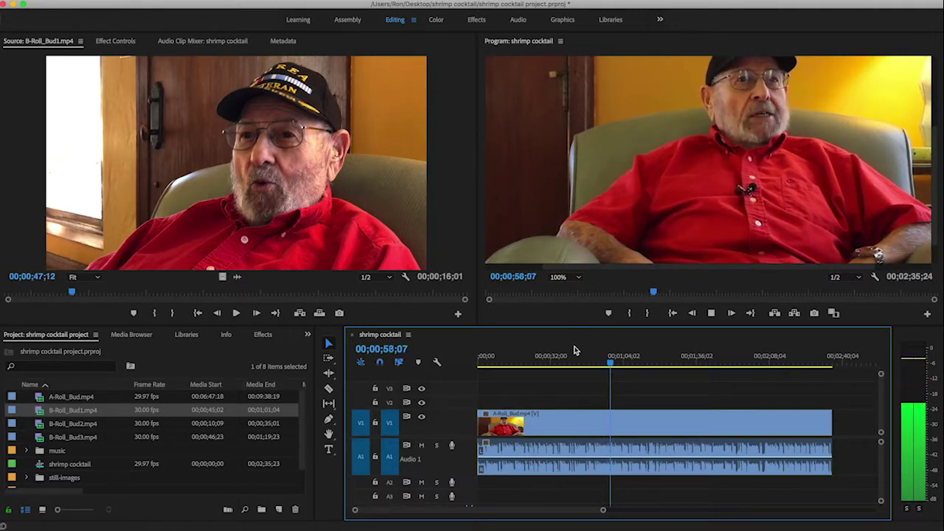
pyautogui.press('space')
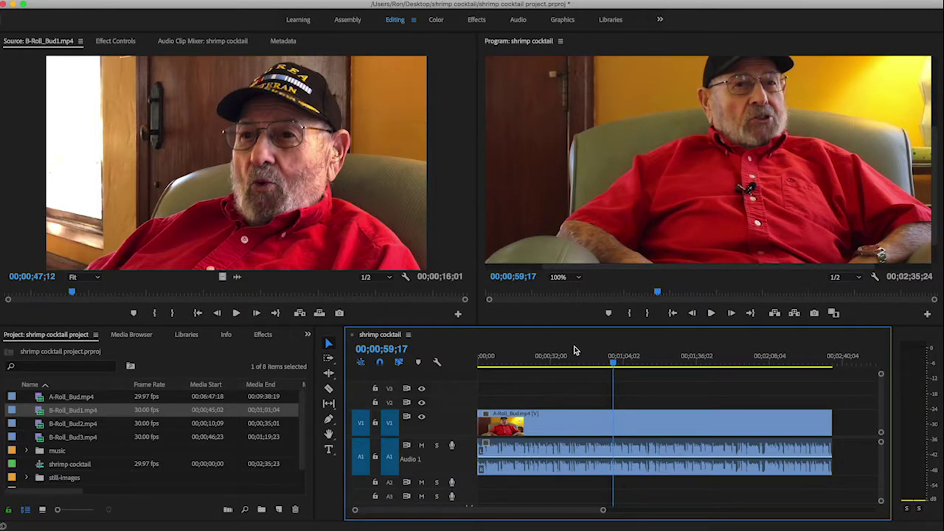
# Step: Zoom the timeline in and park the playhead at 00;00;57;29 after a short playback
pyautogui.press('=')
pyautogui.press('=')
pyautogui.press('=')
pyautogui.press('=')
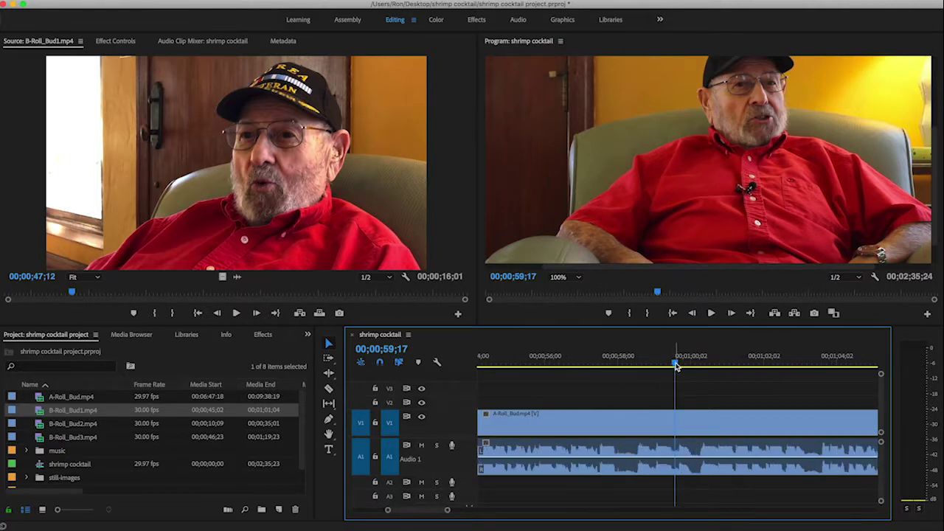
pyautogui.moveTo(676, 367); pyautogui.dragTo(612, 368)
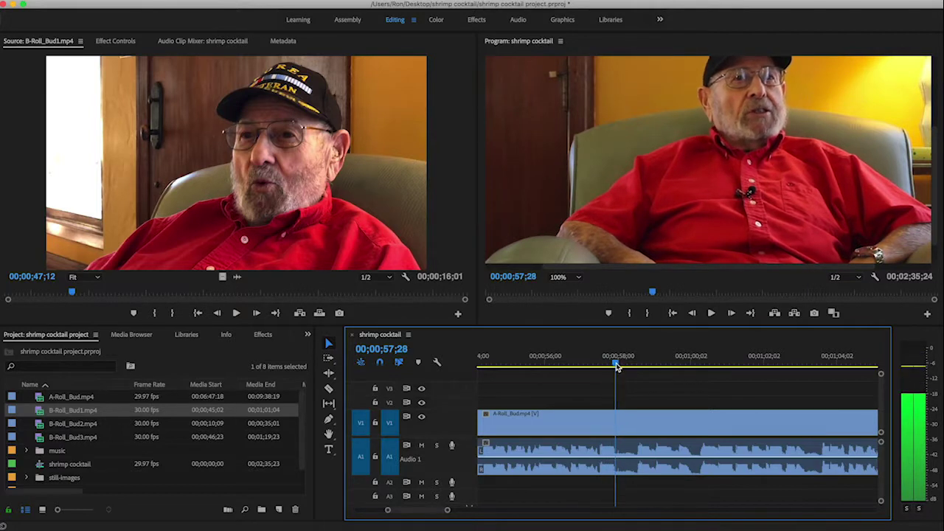
pyautogui.press('space')
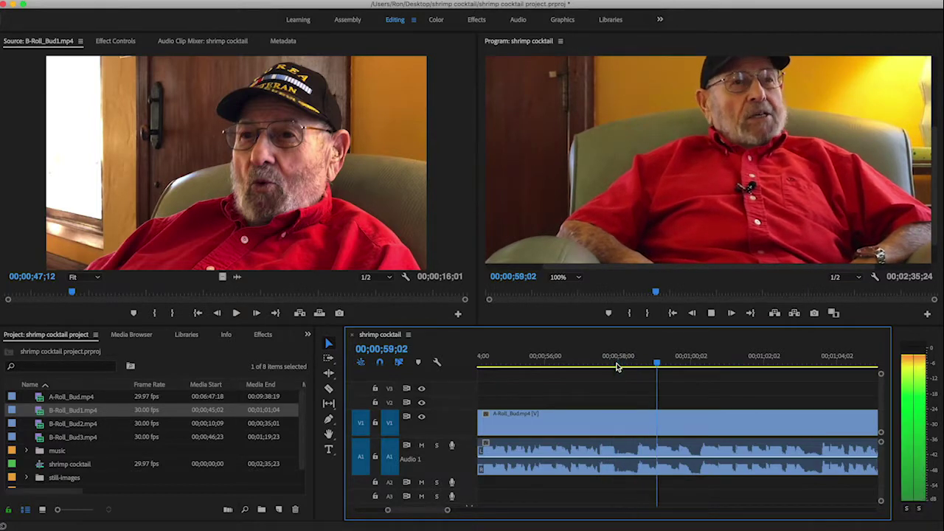
pyautogui.press('space')
pyautogui.moveTo(667, 369); pyautogui.dragTo(616, 373)
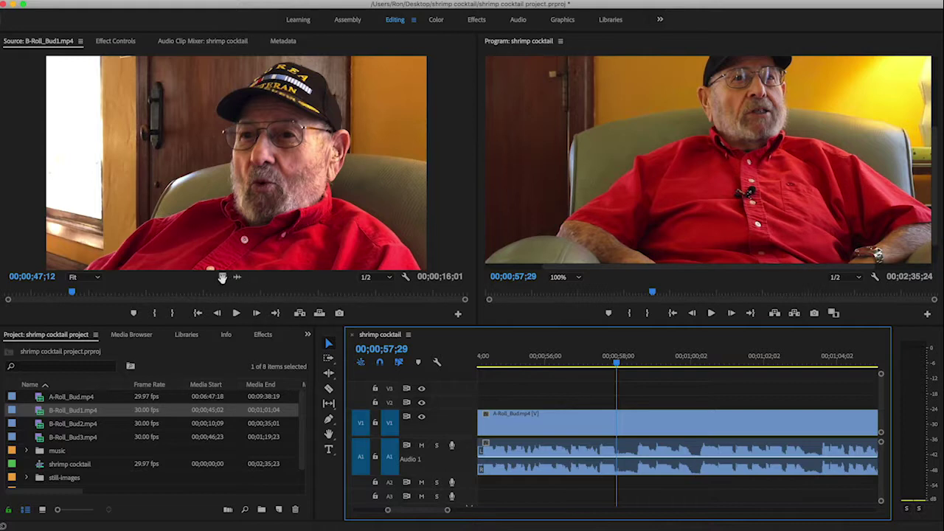
# Step: Place the B-Roll_Bud1 video only on V2 at 00;00;57;29 and fit the Program Monitor view
pyautogui.moveTo(222, 277); pyautogui.dragTo(625, 405)
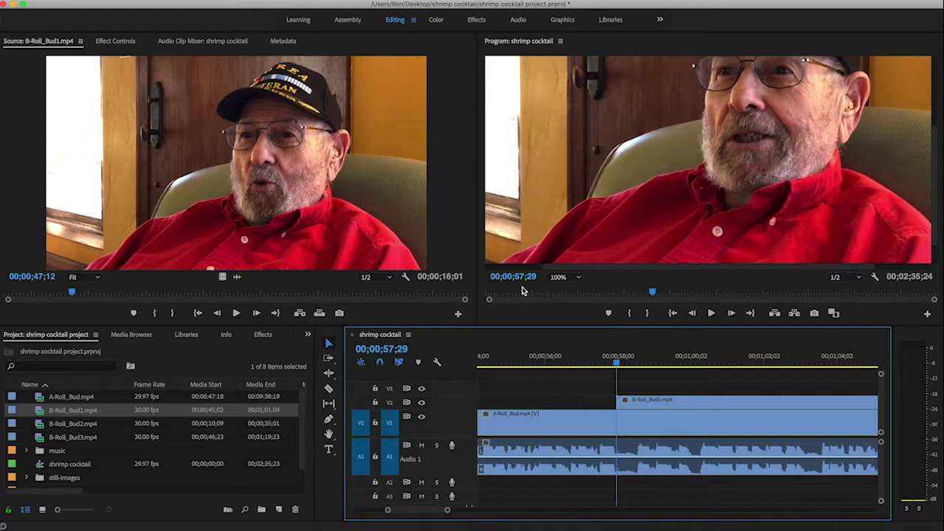
pyautogui.click(578, 277)
pyautogui.click(562, 293)
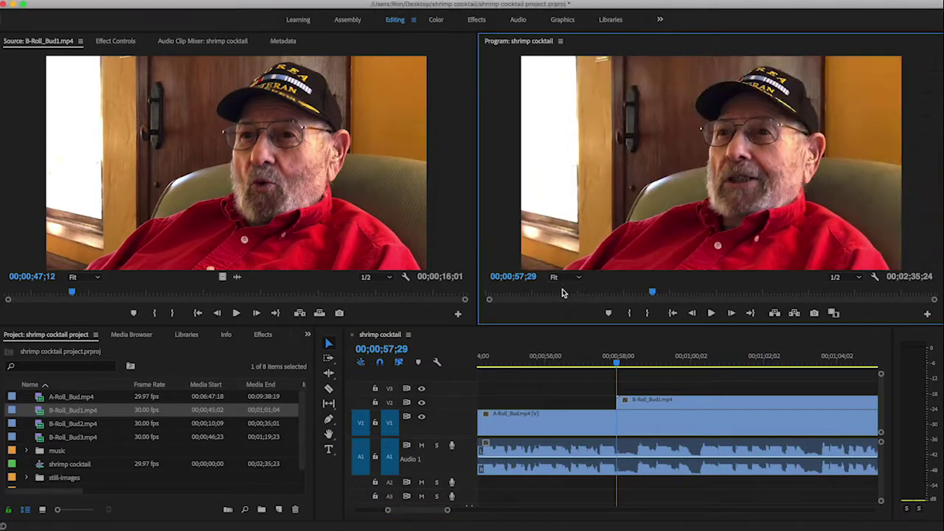
# Step: Play across the cut into the B-roll, then park the playhead at 00;00;57;24
pyautogui.click(616, 364)
pyautogui.moveTo(616, 364); pyautogui.dragTo(601, 364)
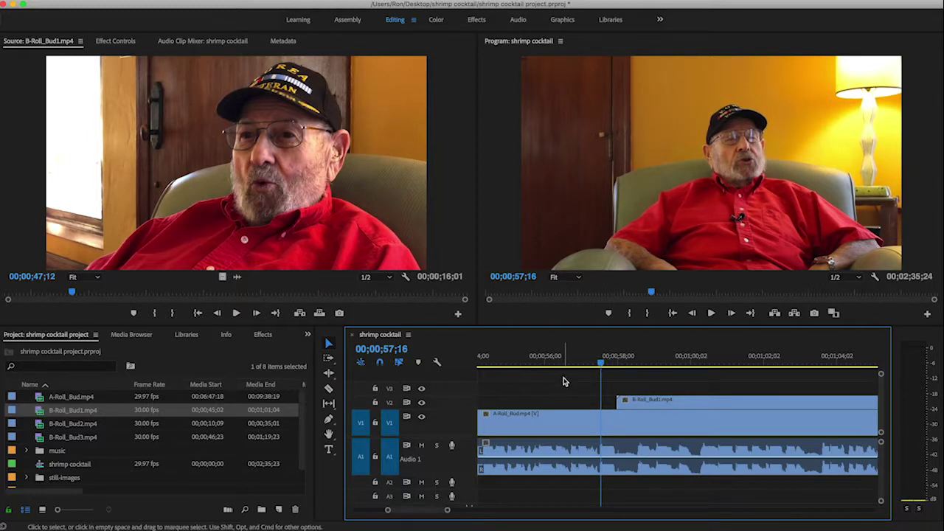
pyautogui.press('space')
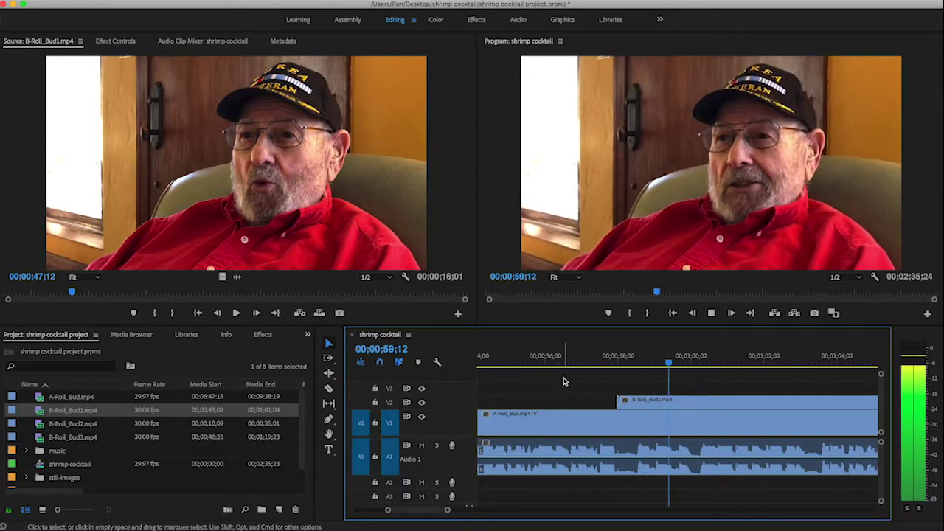
pyautogui.press('space')
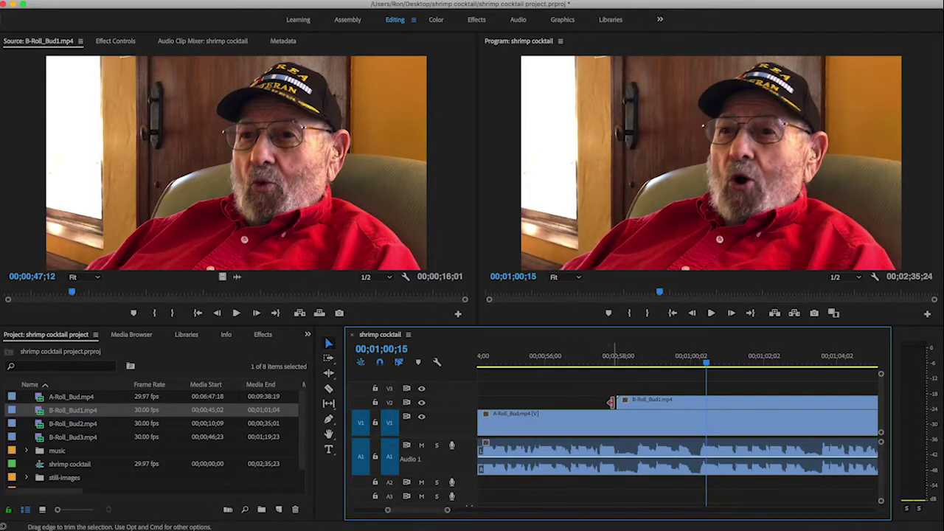
pyautogui.click(610, 363)
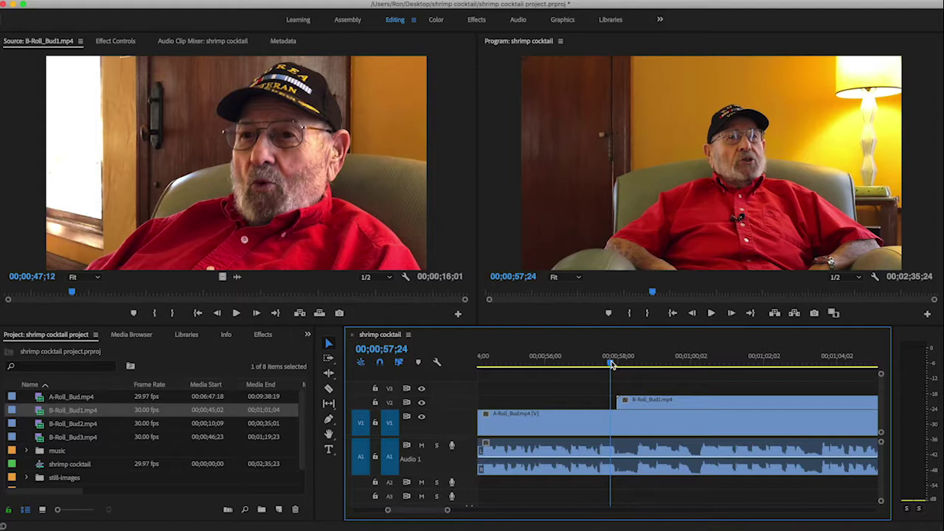
# Step: Nudge the B-Roll_Bud1 clip on V2 one frame earlier to snap to the playhead
pyautogui.press('=')
pyautogui.press('=')
pyautogui.press('=')
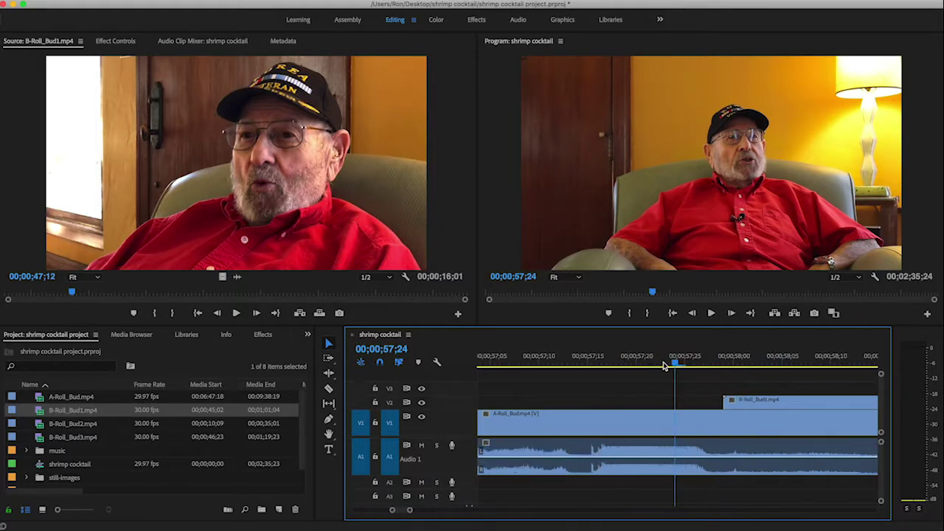
pyautogui.click(754, 400)
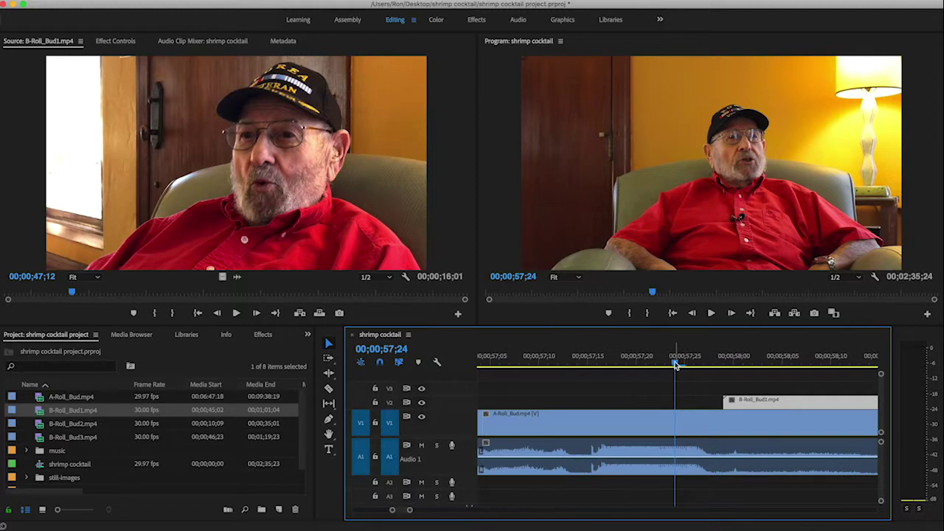
pyautogui.moveTo(674, 363); pyautogui.dragTo(733, 367)
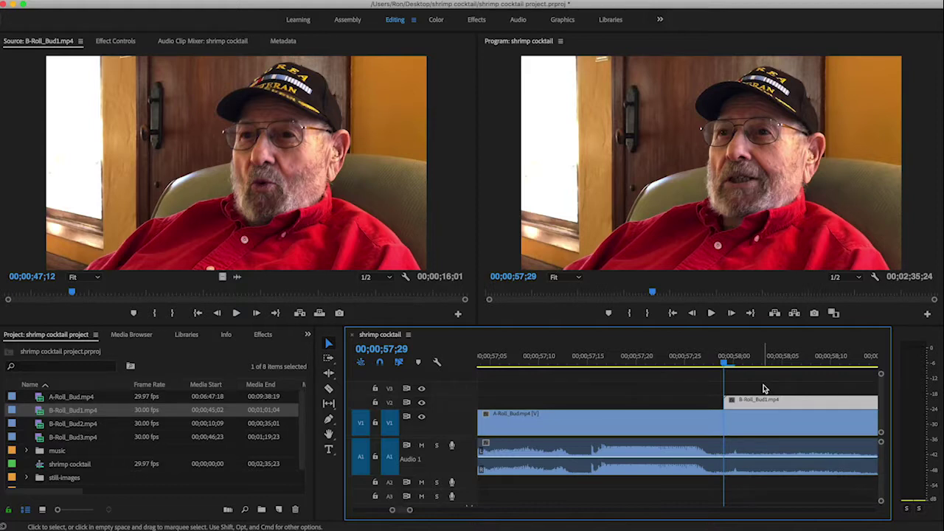
pyautogui.press('Left')
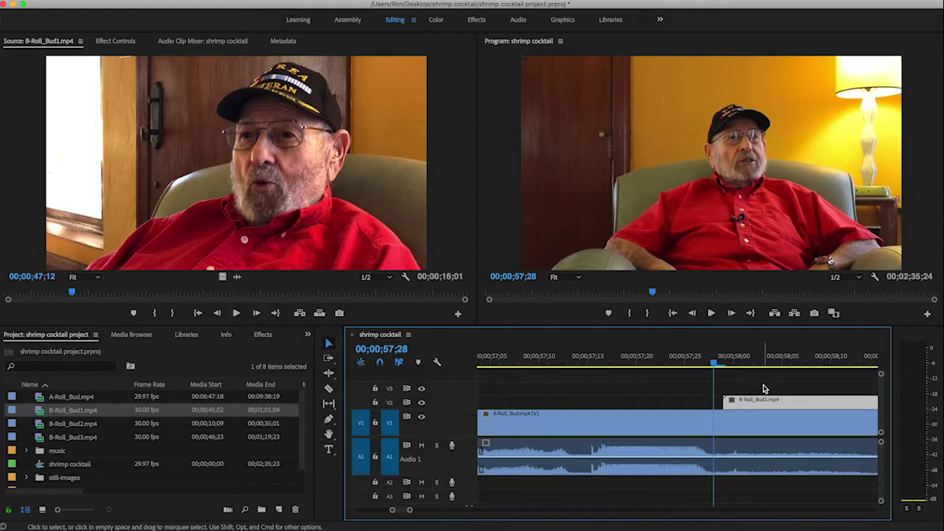
pyautogui.moveTo(767, 402); pyautogui.dragTo(764, 404)
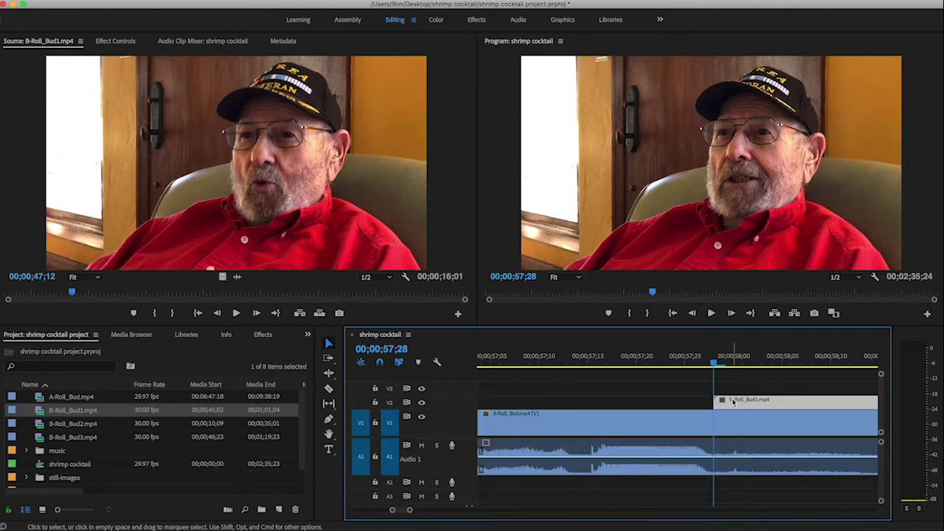
# Step: Play the sequence from a few frames before the cutaway to review it
pyautogui.click(660, 363)
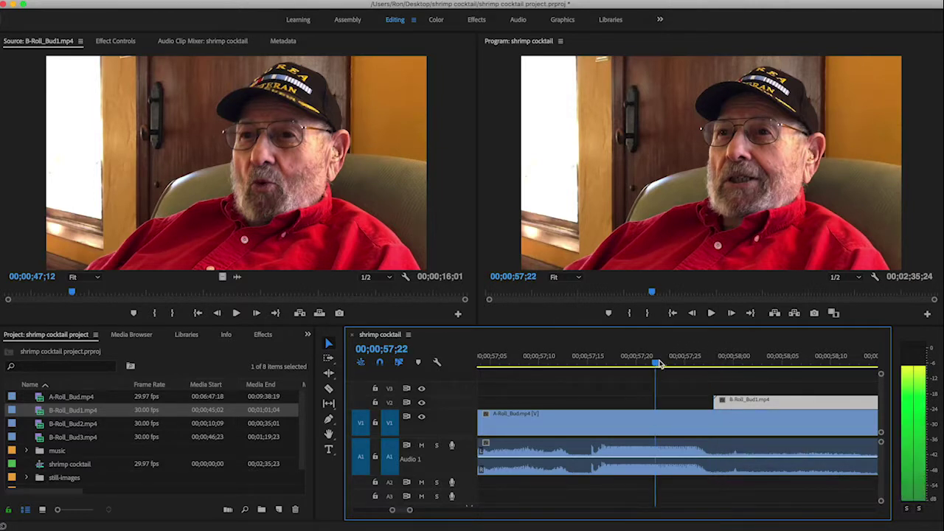
pyautogui.click(549, 366)
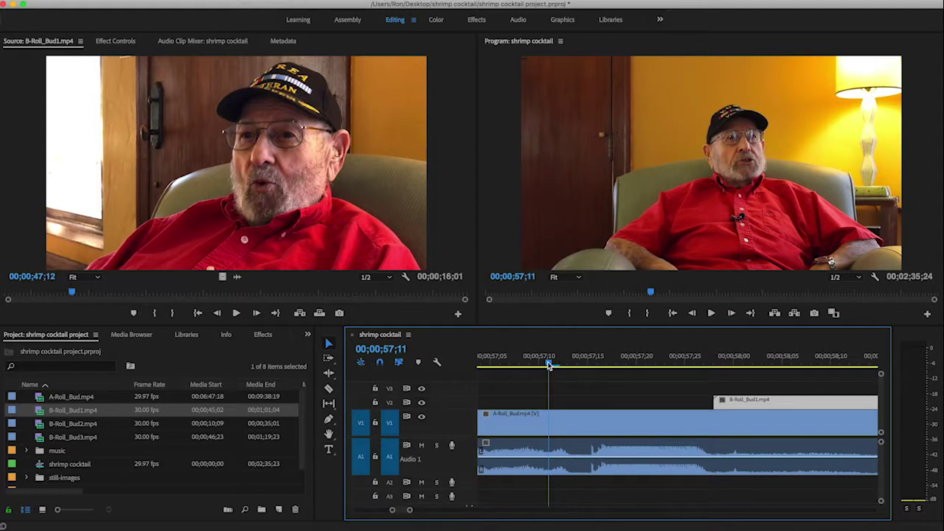
pyautogui.press('space')
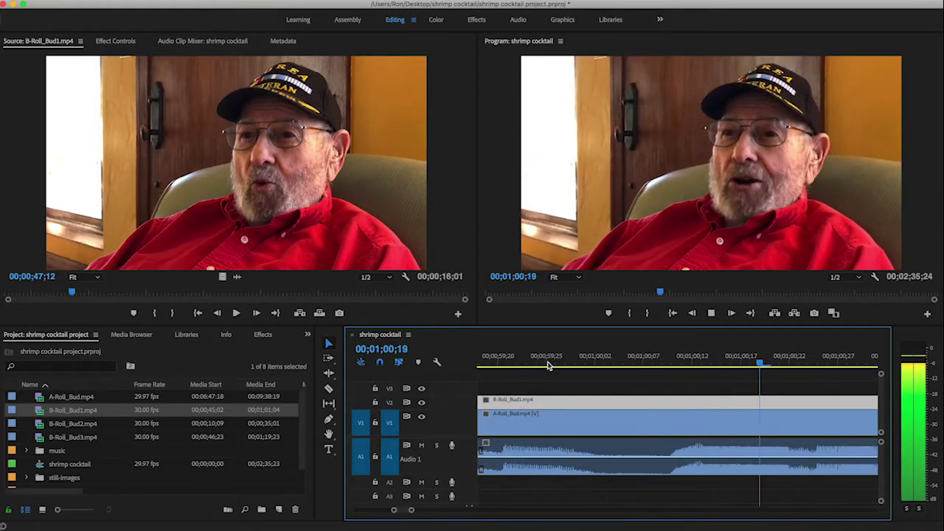
pyautogui.press('space')
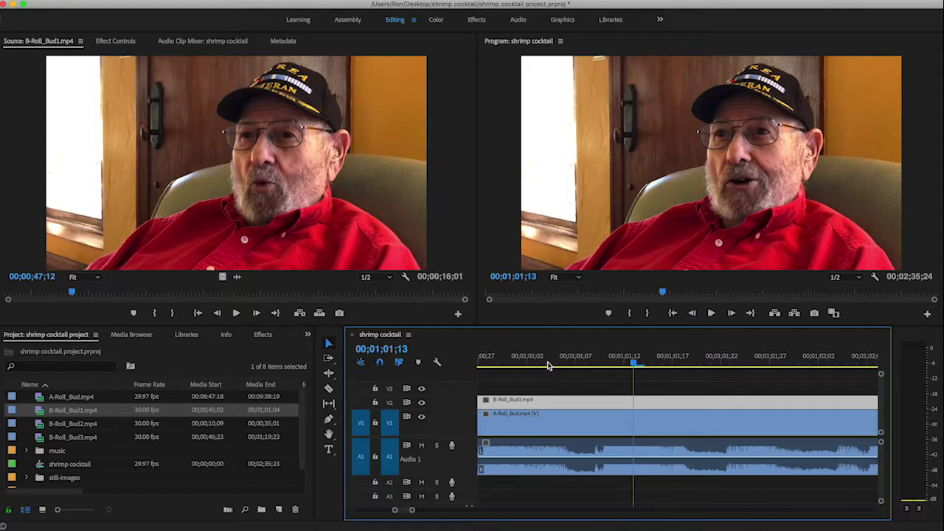
# Step: Fit the full sequence in the timeline and play back from 55;27 through the cutaway
pyautogui.press('\\')
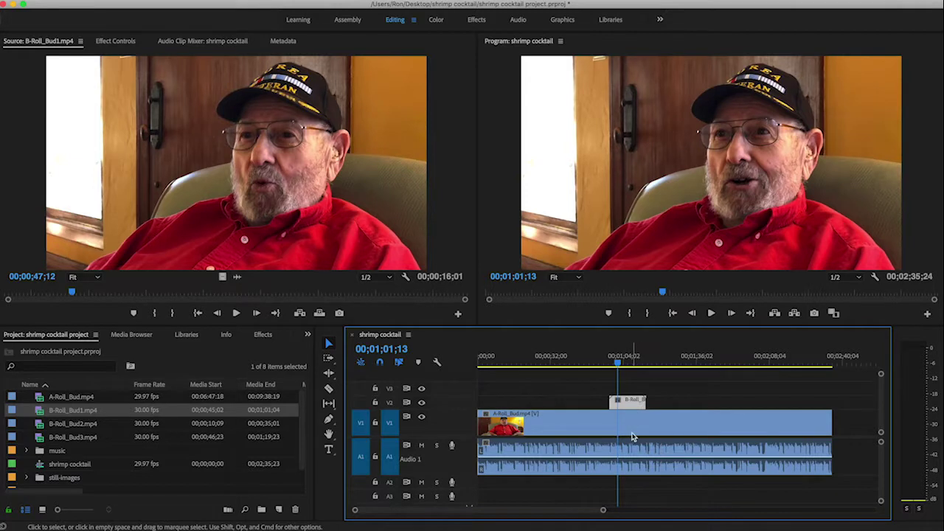
pyautogui.moveTo(618, 363); pyautogui.dragTo(604, 363)
pyautogui.press('space')
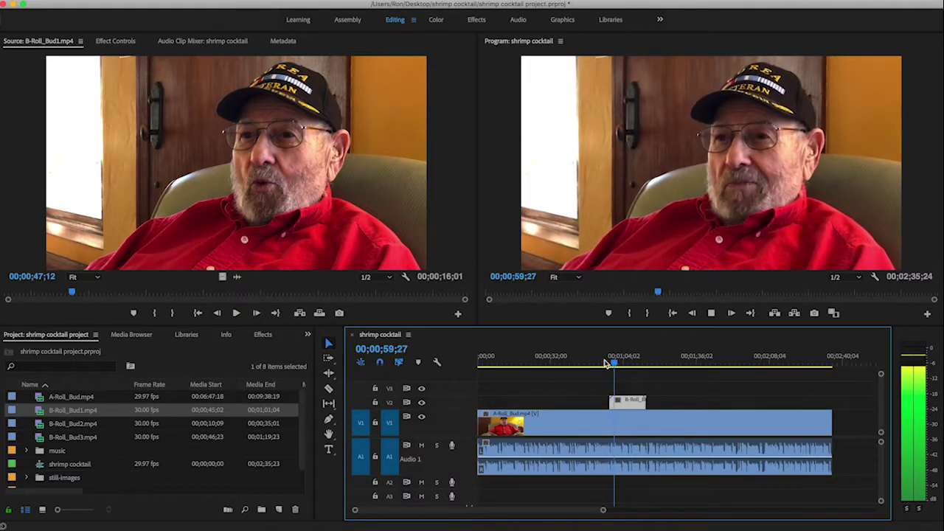
pyautogui.press('space')
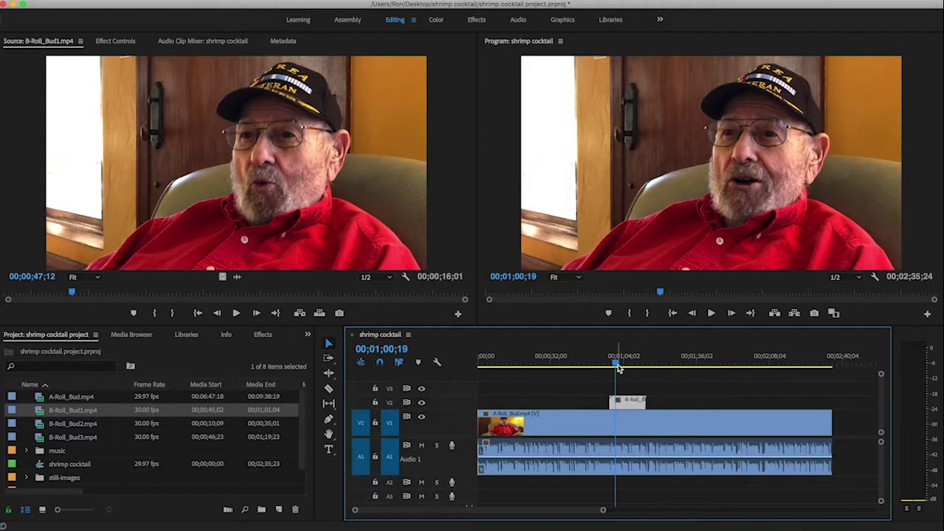
# Step: Return to the sequence start and select bud-helicopter.jpg in the expanded still-images bin
pyautogui.press('Home')
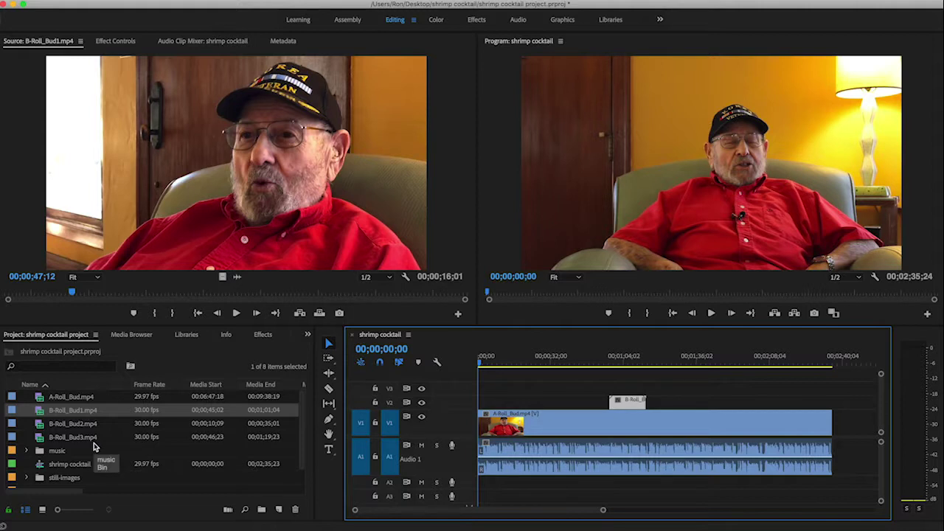
pyautogui.scroll(-1, 93, 446)
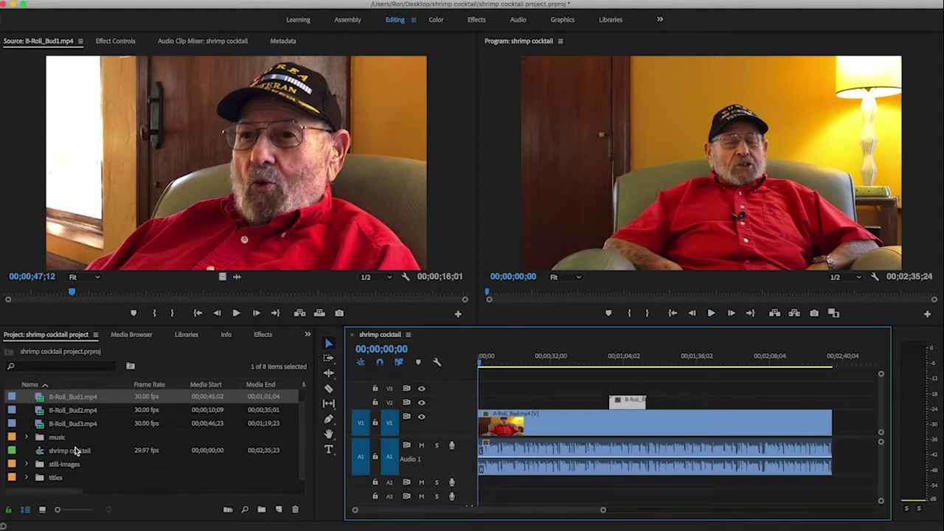
pyautogui.click(28, 468)
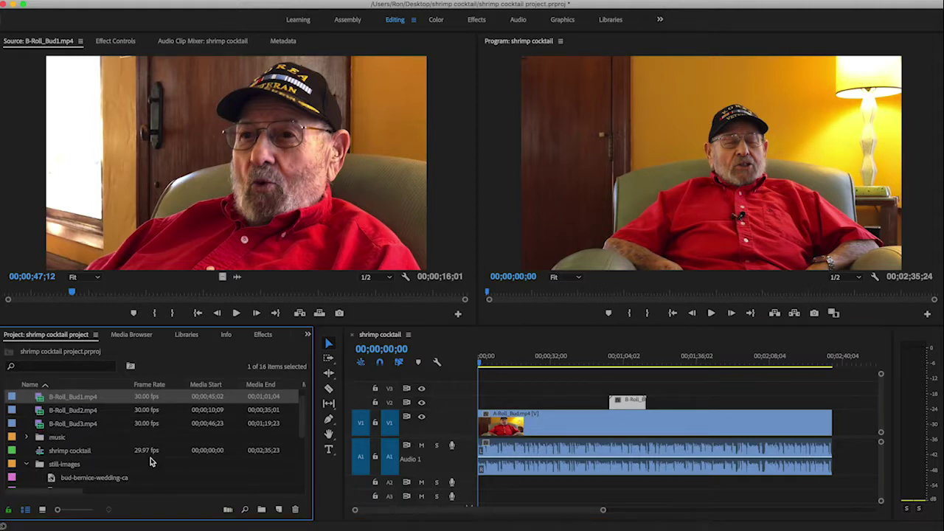
pyautogui.scroll(-4, 149, 462)
pyautogui.scroll(-3, 150, 463)
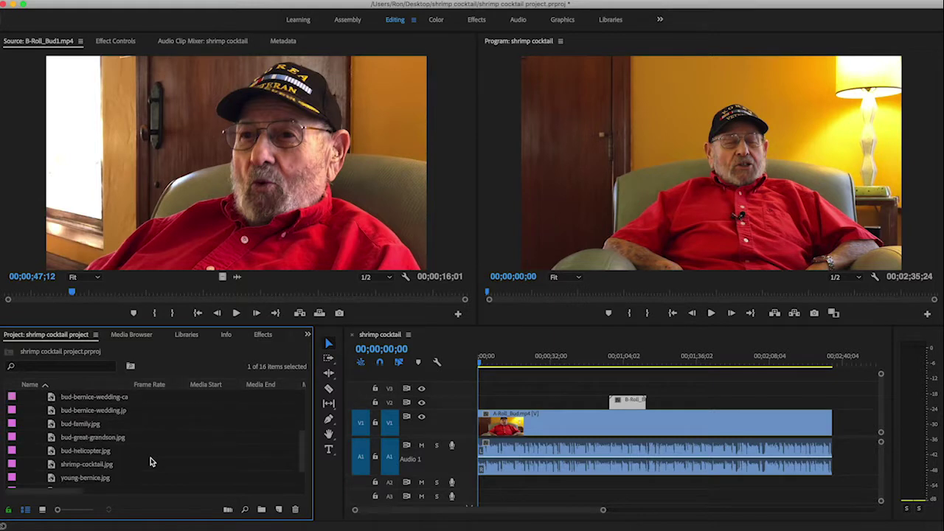
pyautogui.click(77, 439)
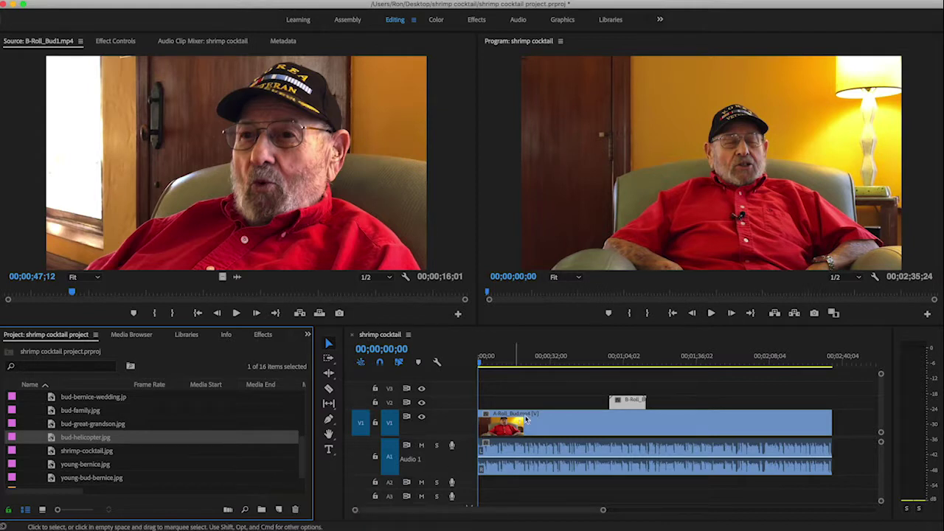
# Step: Play the interview briefly from the beginning
pyautogui.click(514, 338)
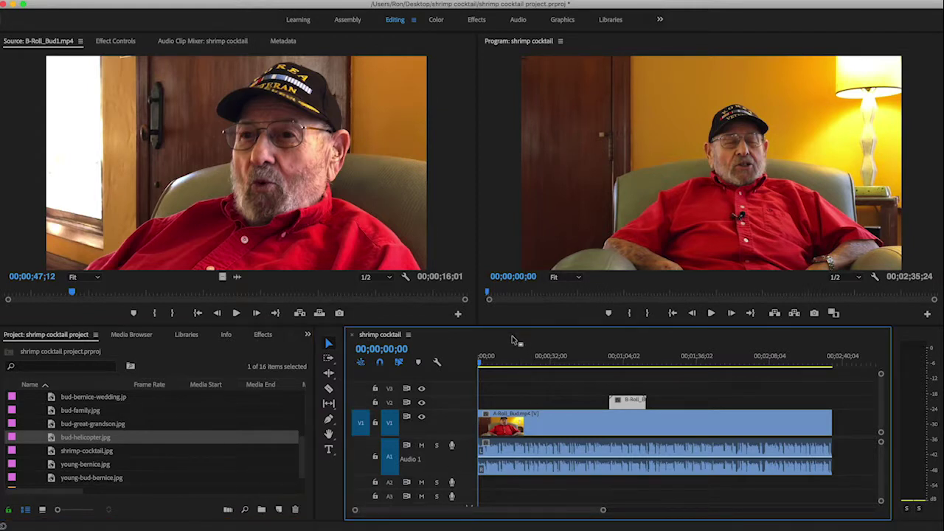
pyautogui.press('space')
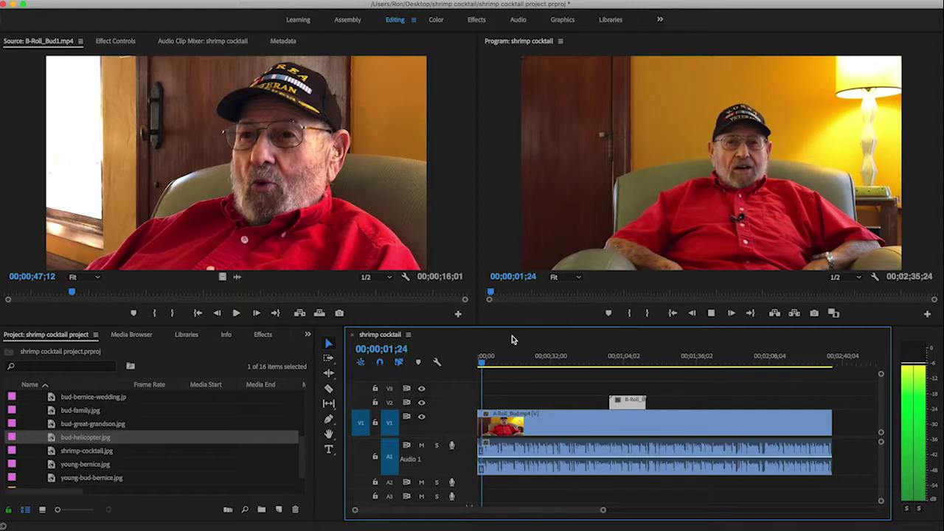
pyautogui.press('space')
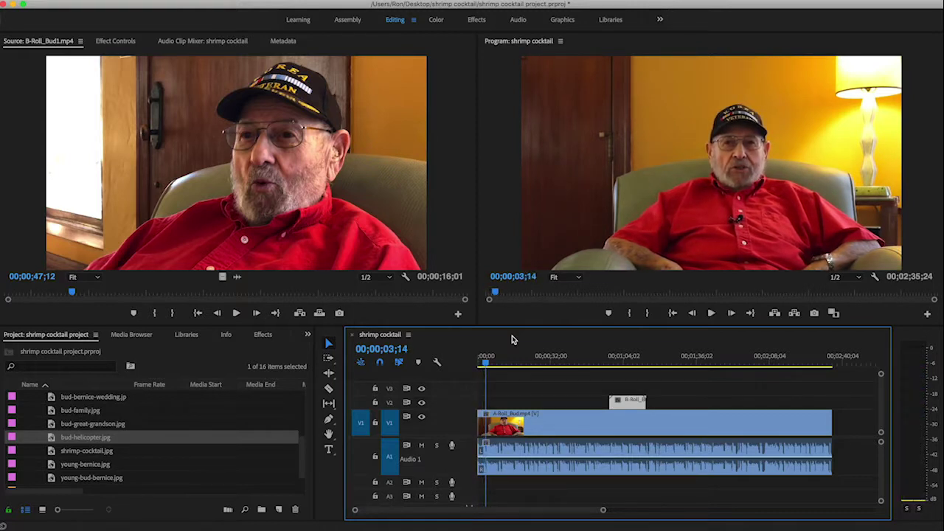
# Step: Preview the 00;00;04;29 bud-helicopter.jpg still in the Source Monitor
pyautogui.doubleClick(51, 441)
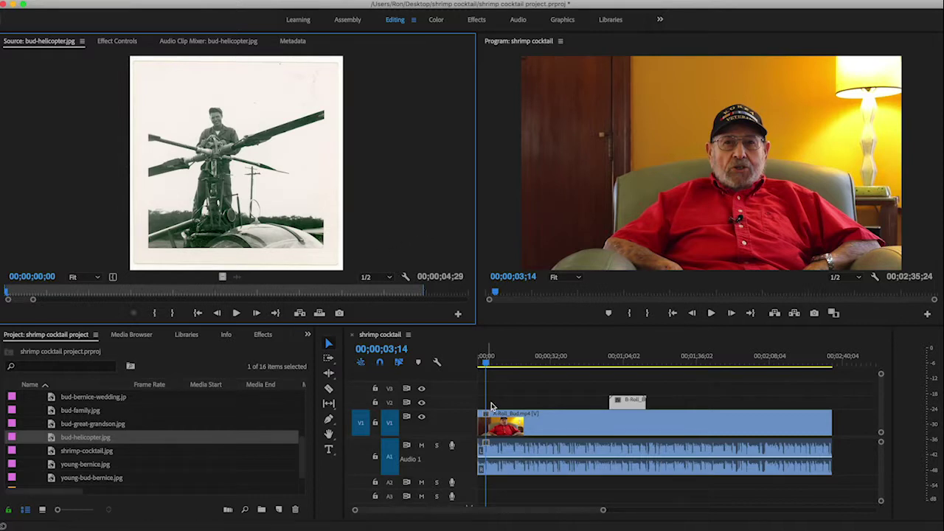
pyautogui.click(52, 441)
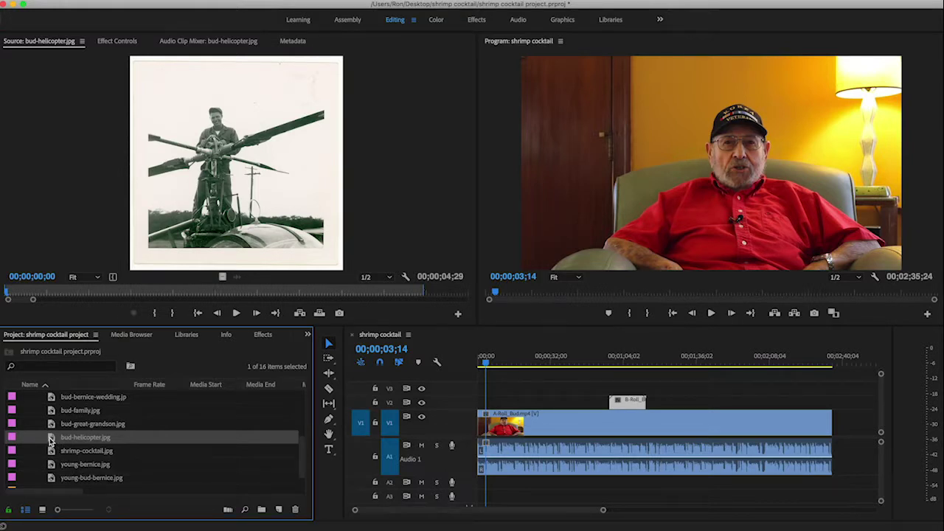
# Step: Drop bud-helicopter.jpg onto V2 at the sequence start, then select the photo clip
pyautogui.moveTo(51, 441); pyautogui.dragTo(494, 403)
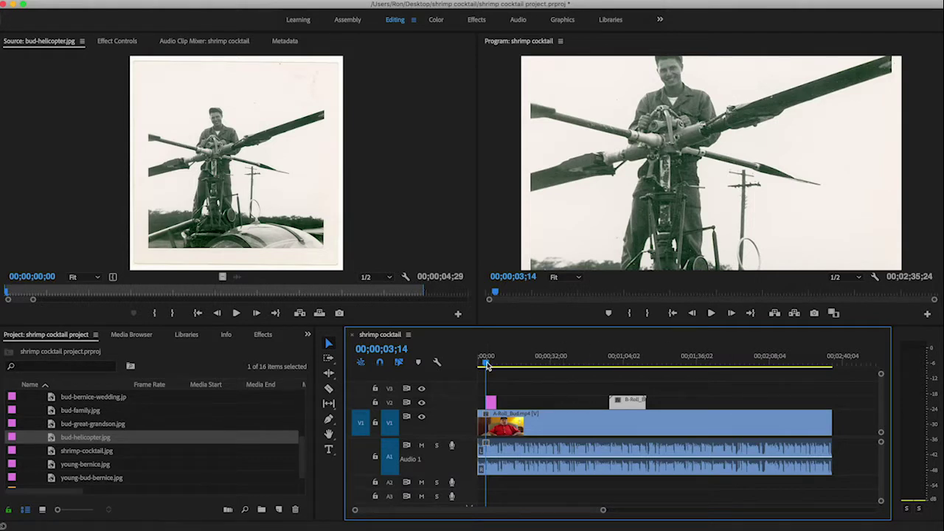
pyautogui.moveTo(487, 366); pyautogui.dragTo(491, 367)
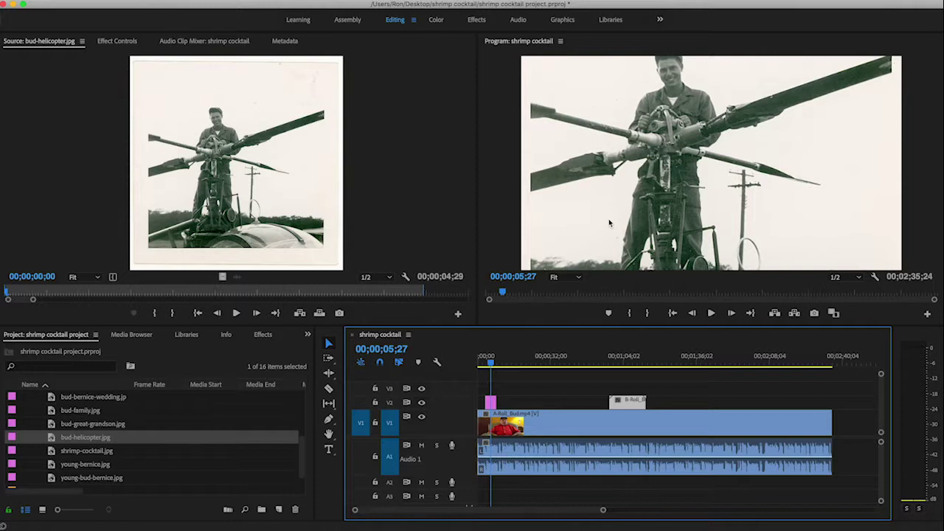
pyautogui.click(491, 403)
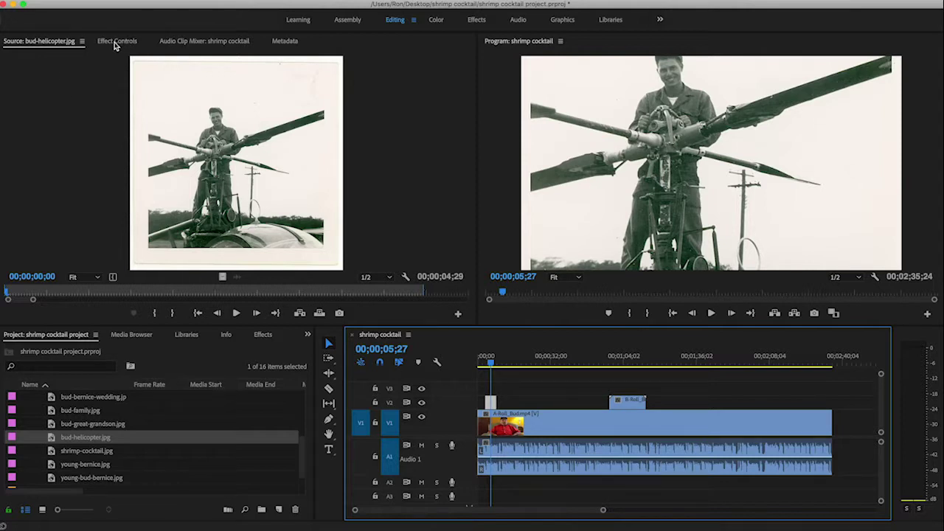
# Step: Show only bud-helicopter.jpg's Motion properties in Effect Controls (Scale 100.0, Position 960, 540)
pyautogui.click(109, 42)
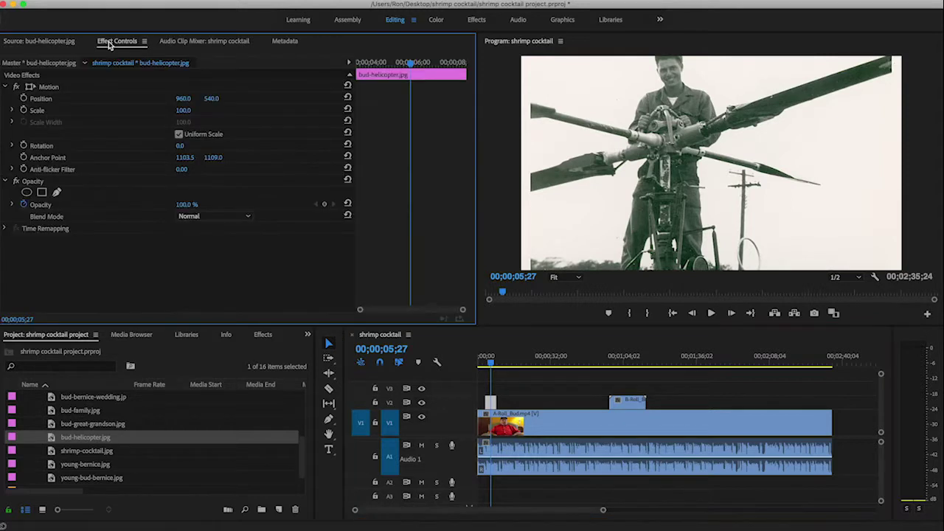
pyautogui.click(6, 88)
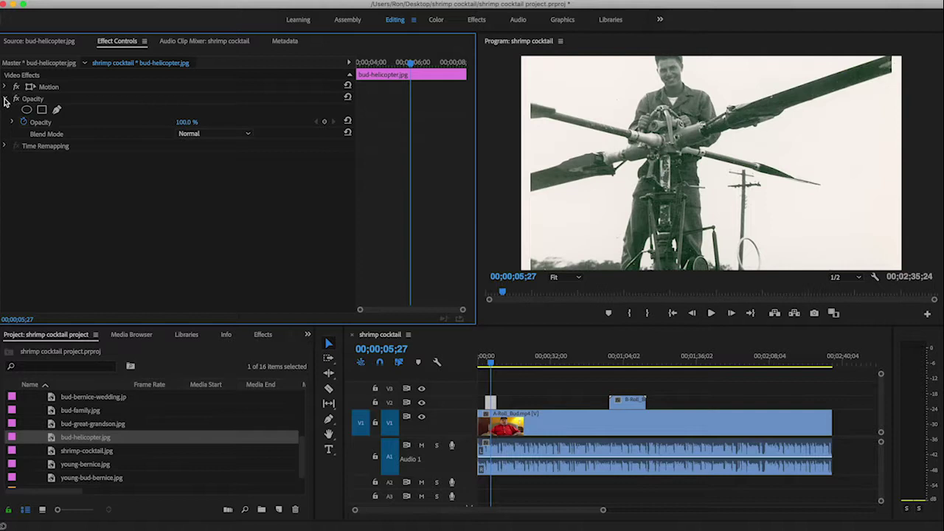
pyautogui.click(6, 99)
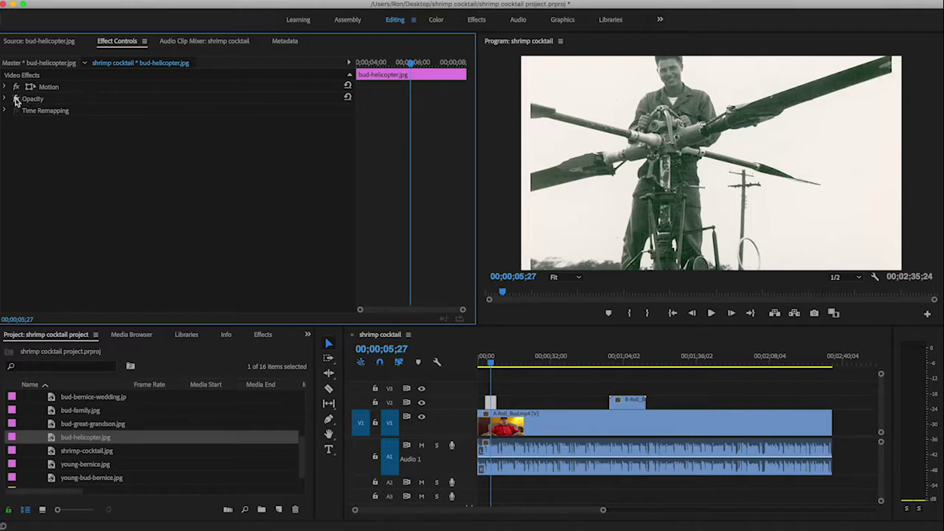
pyautogui.click(5, 87)
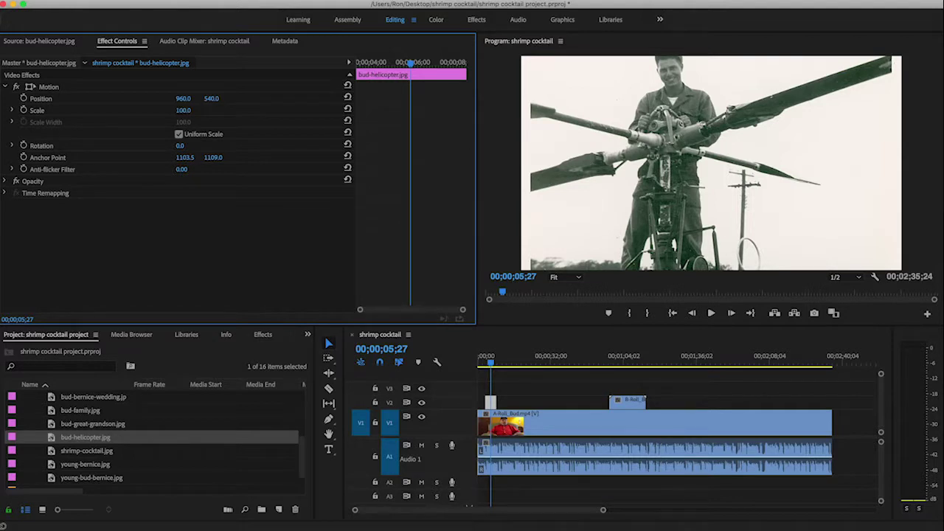
# Step: Set the helicopter photo to Scale 106 and Position 960, 607, then save the project
pyautogui.moveTo(183, 110)
pyautogui.mouseDown()
pyautogui.moveTo(221, 110)
pyautogui.moveTo(193, 110)
pyautogui.mouseUp()
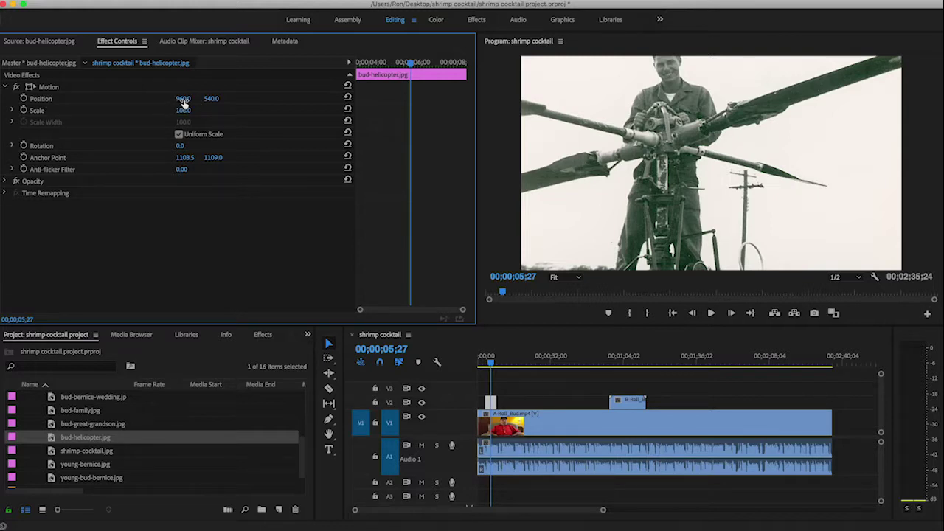
pyautogui.moveTo(174, 106); pyautogui.dragTo(204, 105)
pyautogui.click(210, 101)
pyautogui.press('Return')
pyautogui.moveTo(210, 98); pyautogui.dragTo(261, 98)
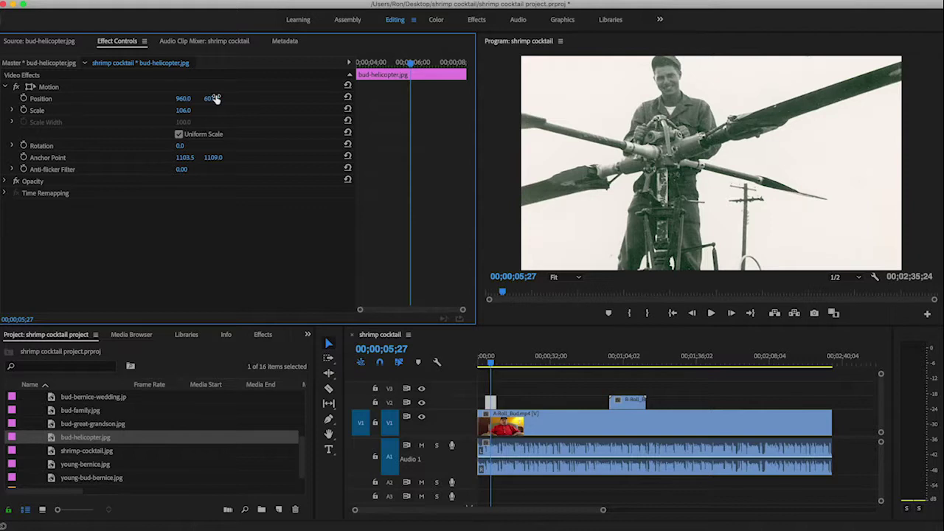
pyautogui.press('super+s')
# Step: Play the sequence from about 00;00;56 and stop to review the B-roll stretch
pyautogui.moveTo(490, 367); pyautogui.dragTo(608, 364)
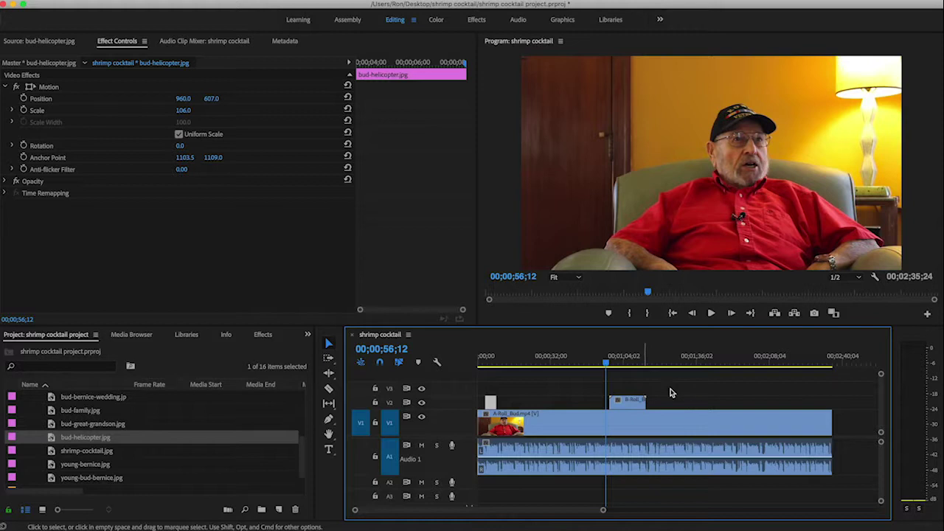
pyautogui.press('space')
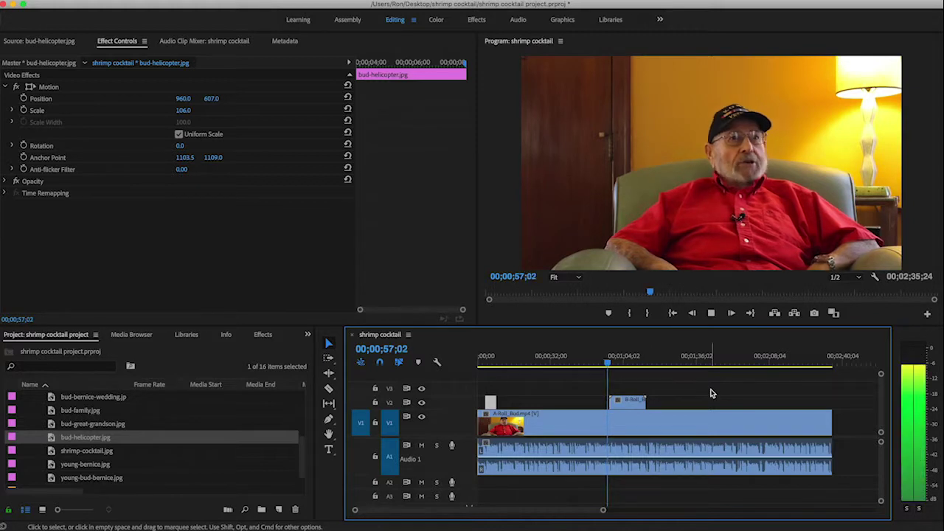
pyautogui.press('space')
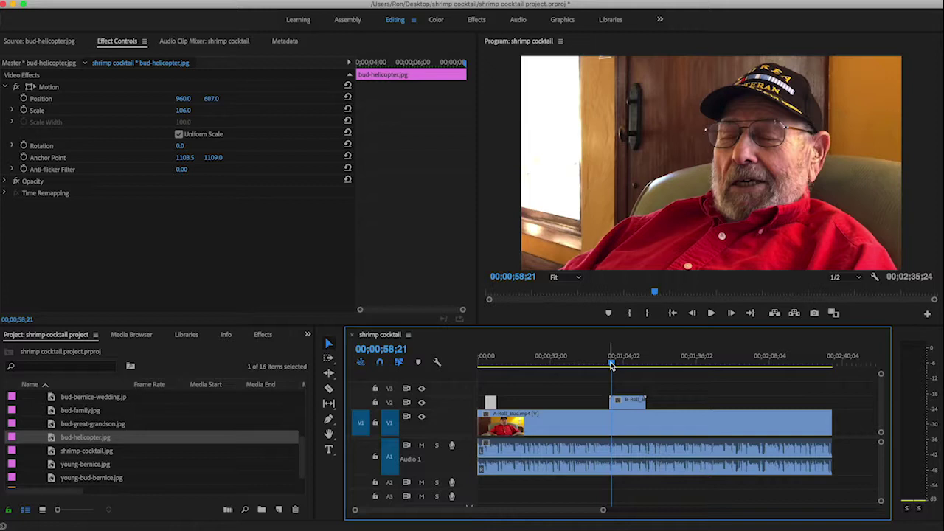
# Step: Zoom the timeline in on the helicopter clip near 5 seconds, preview its start, and show Effects
pyautogui.moveTo(610, 365); pyautogui.dragTo(488, 366)
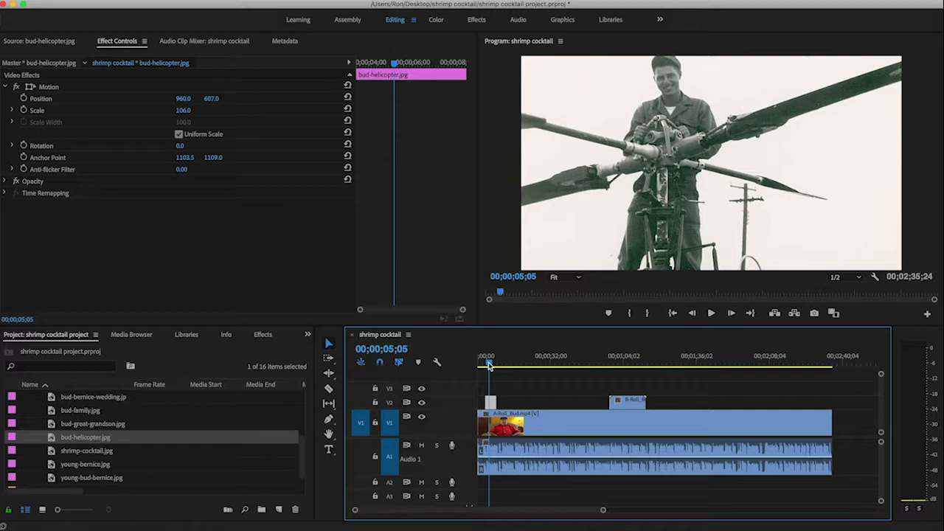
pyautogui.press('=')
pyautogui.press('=')
pyautogui.press('=')
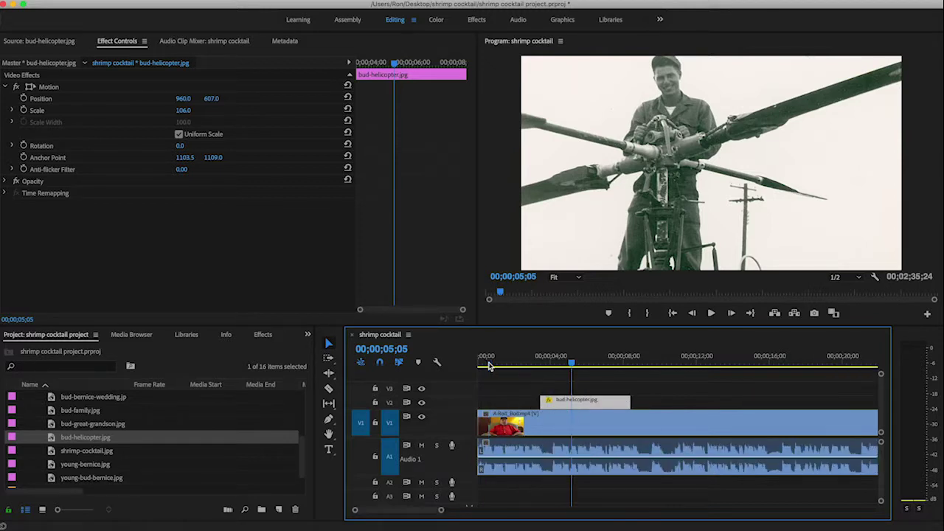
pyautogui.press('=')
pyautogui.click(594, 362)
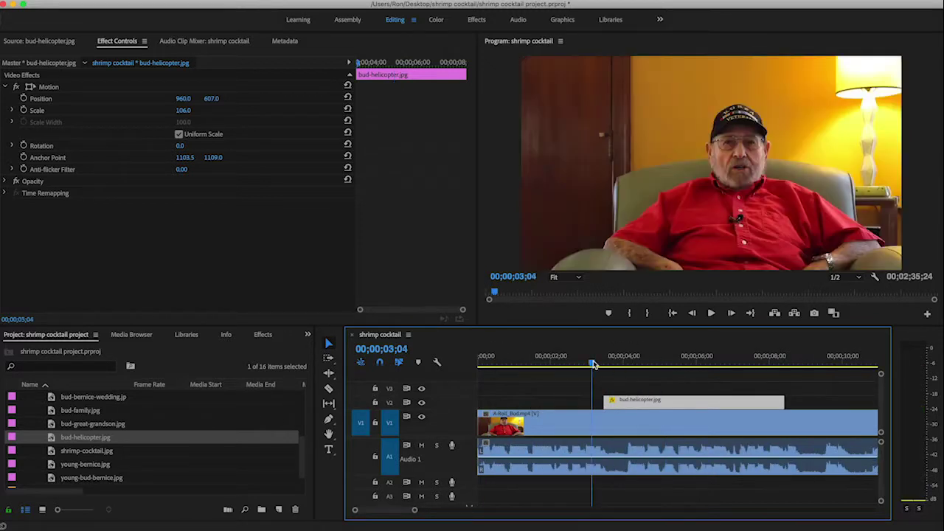
pyautogui.press('space')
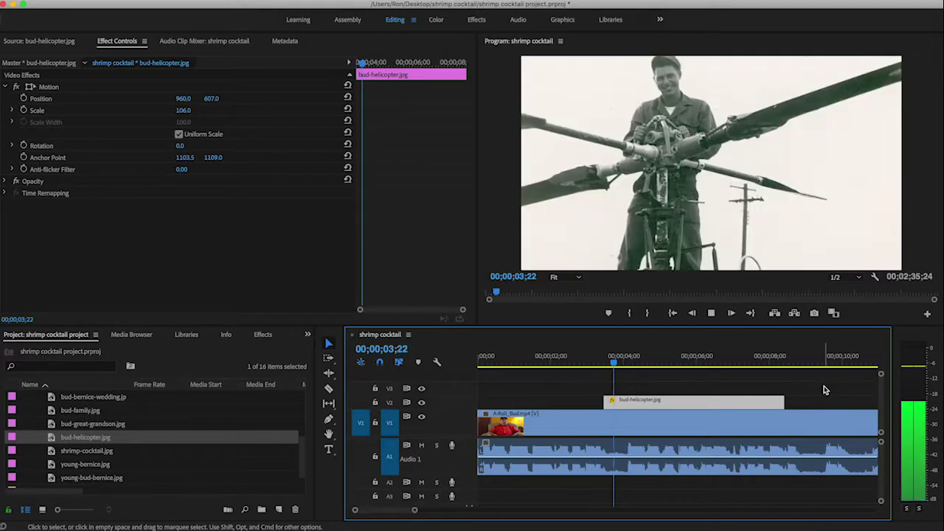
pyautogui.press('space')
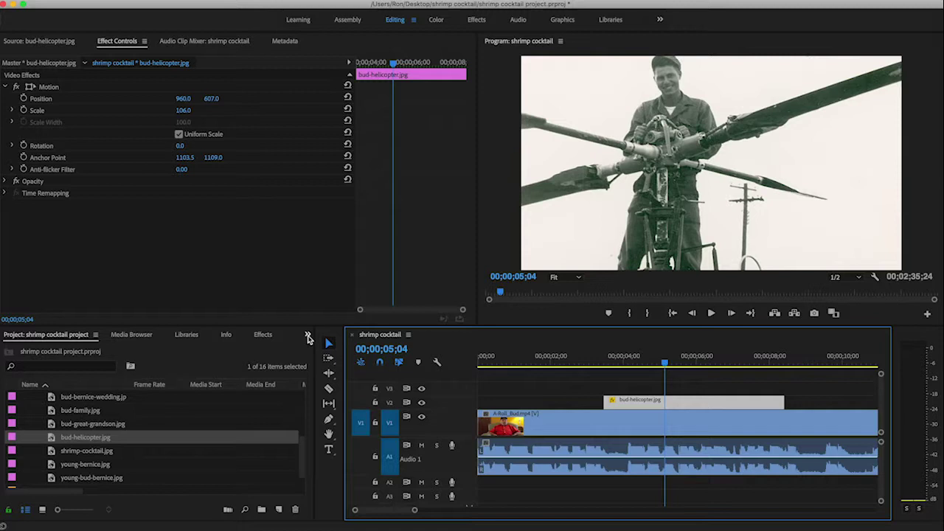
pyautogui.click(263, 335)
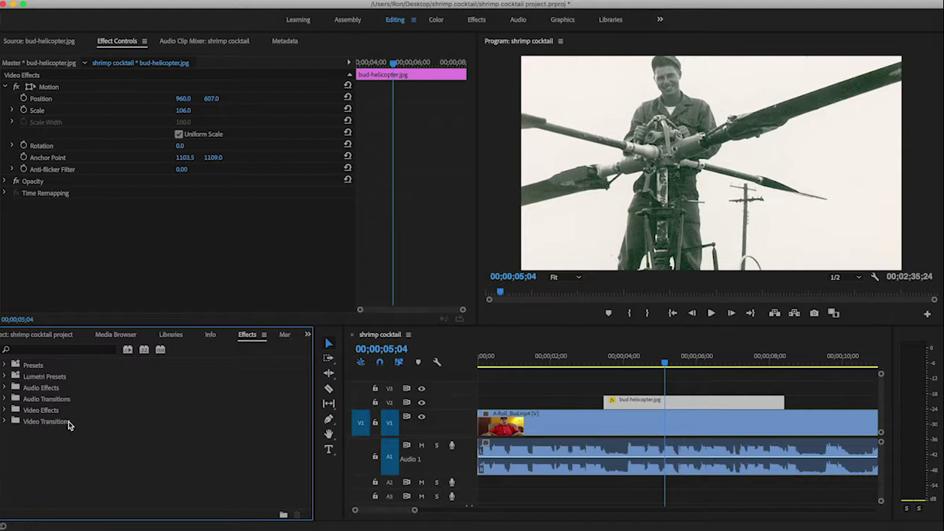
# Step: Select Cross Dissolve under Video Transitions > Dissolve in the Effects panel
pyautogui.click(5, 422)
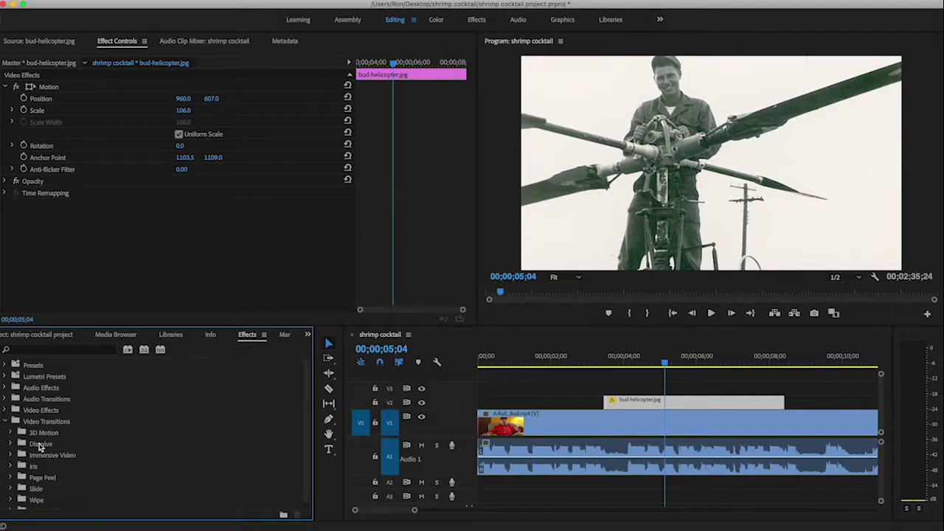
pyautogui.click(10, 443)
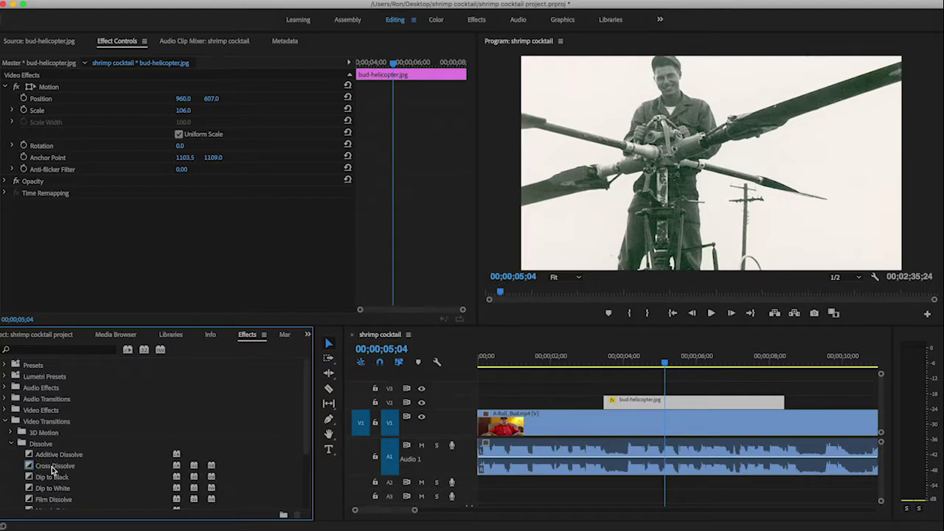
pyautogui.scroll(-1, 136, 467)
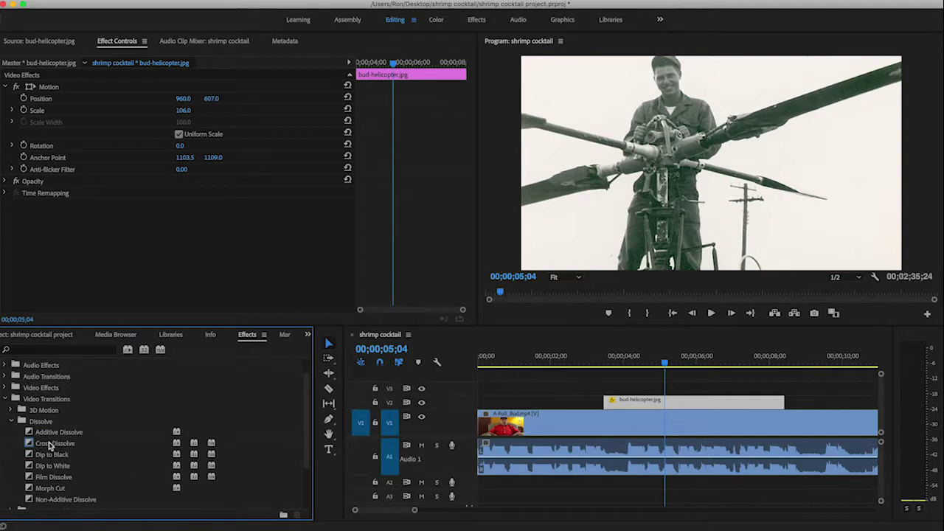
pyautogui.click(29, 444)
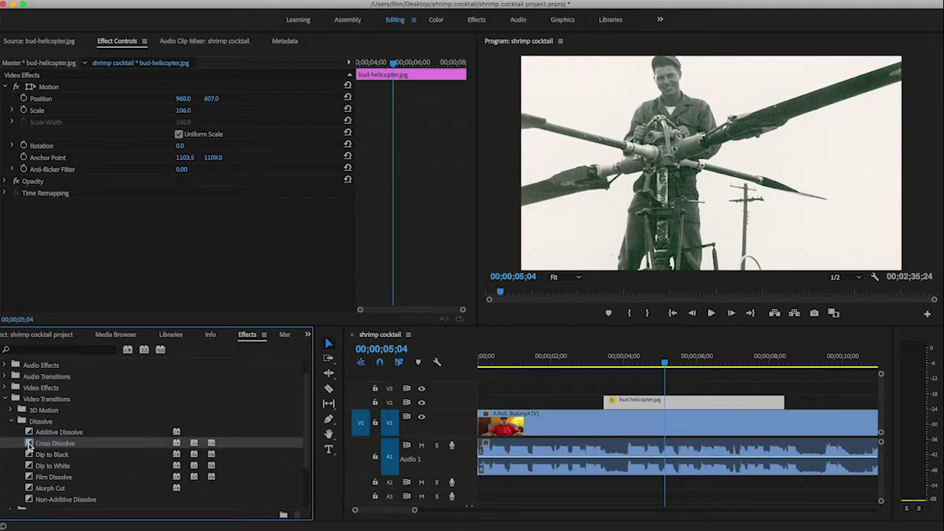
# Step: Add one-second Cross Dissolves to the start and end of bud-helicopter.jpg on V2
pyautogui.moveTo(28, 444); pyautogui.dragTo(612, 404)
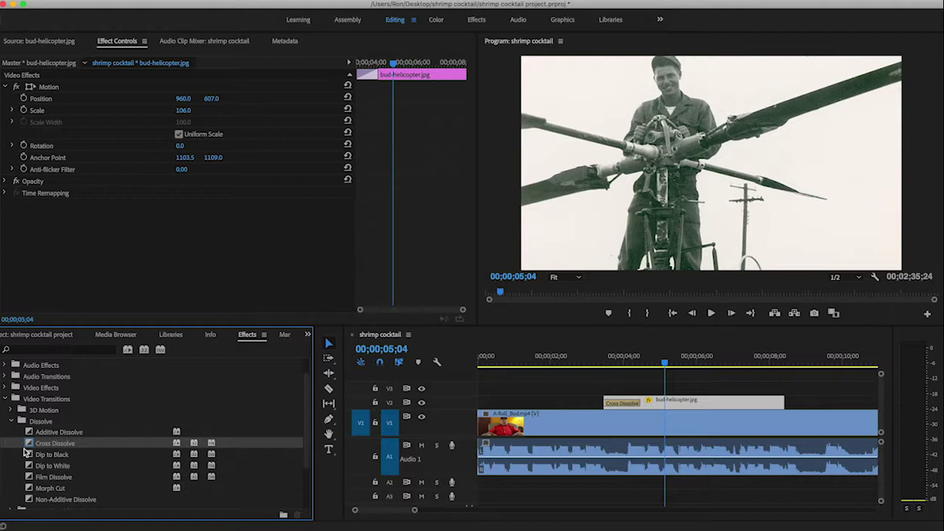
pyautogui.moveTo(29, 444); pyautogui.dragTo(780, 404)
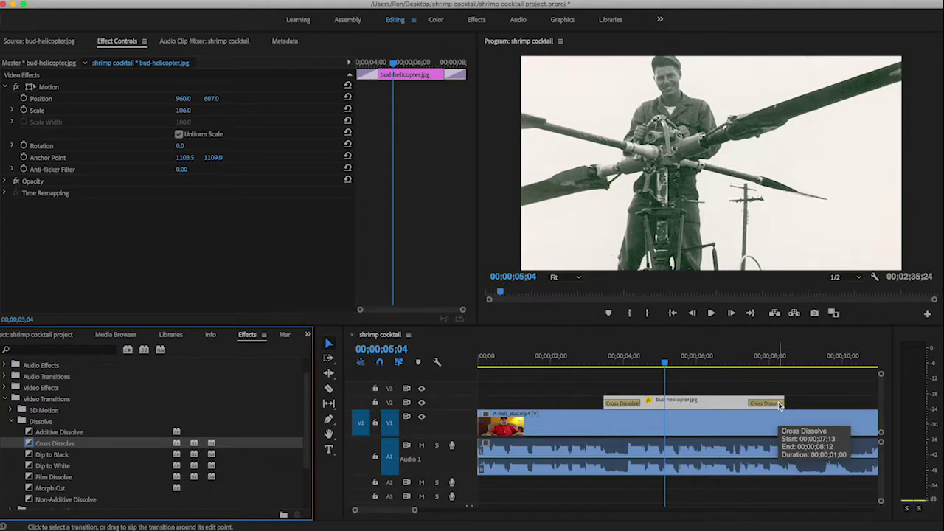
# Step: Play from about 2 seconds through both helicopter dissolves, stopping at 00;00;09;06
pyautogui.click(566, 364)
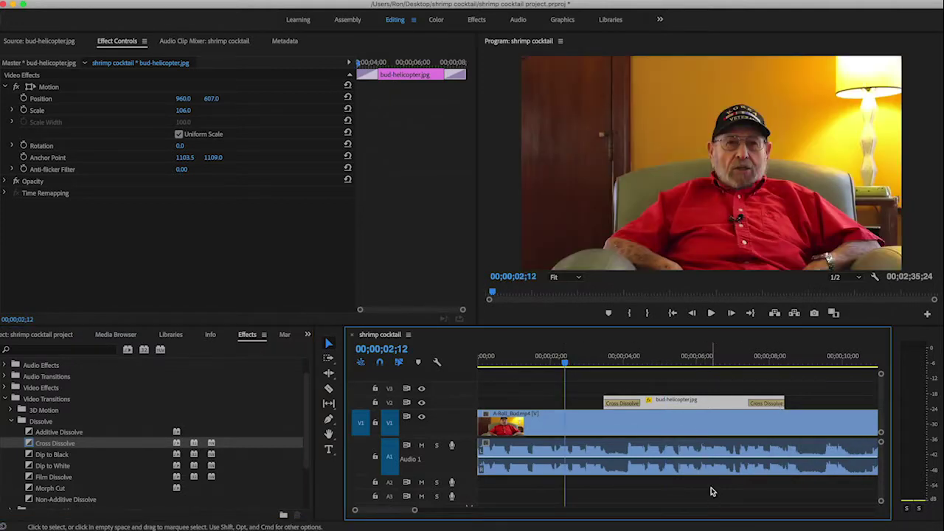
pyautogui.press('space')
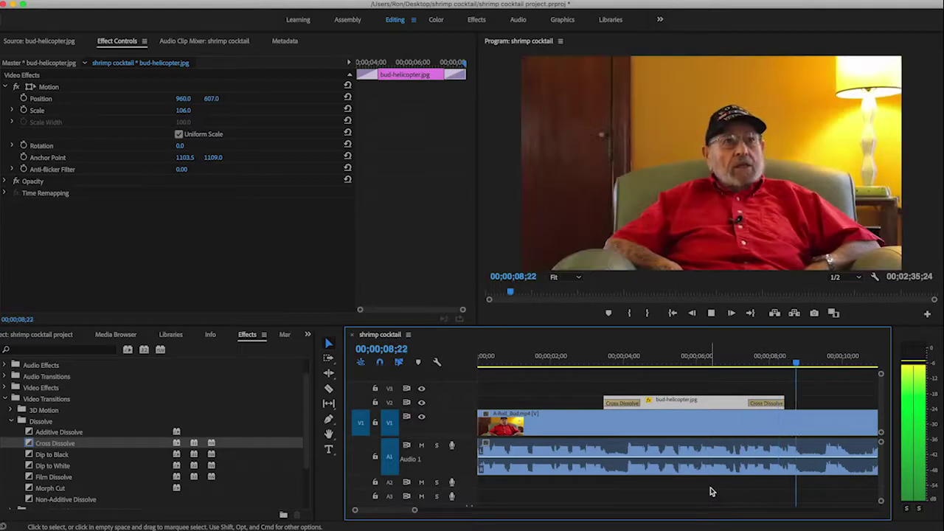
pyautogui.press('space')
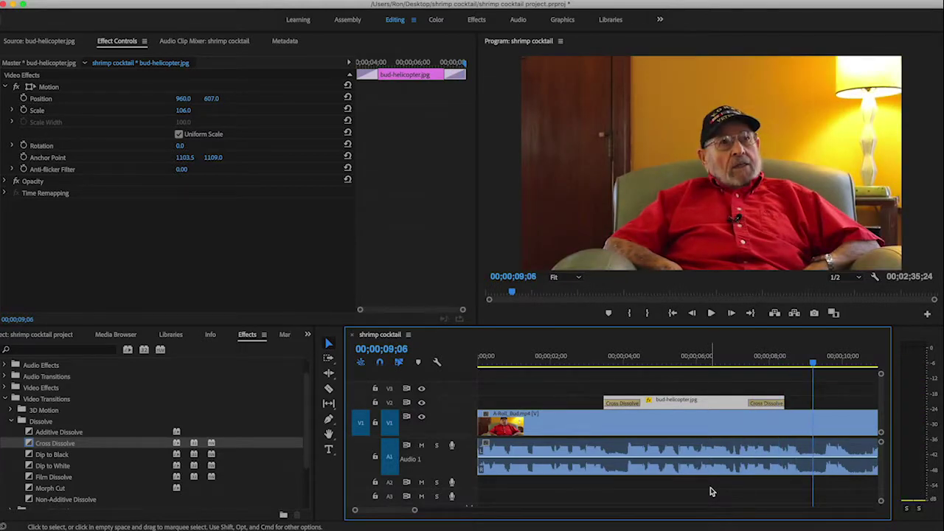